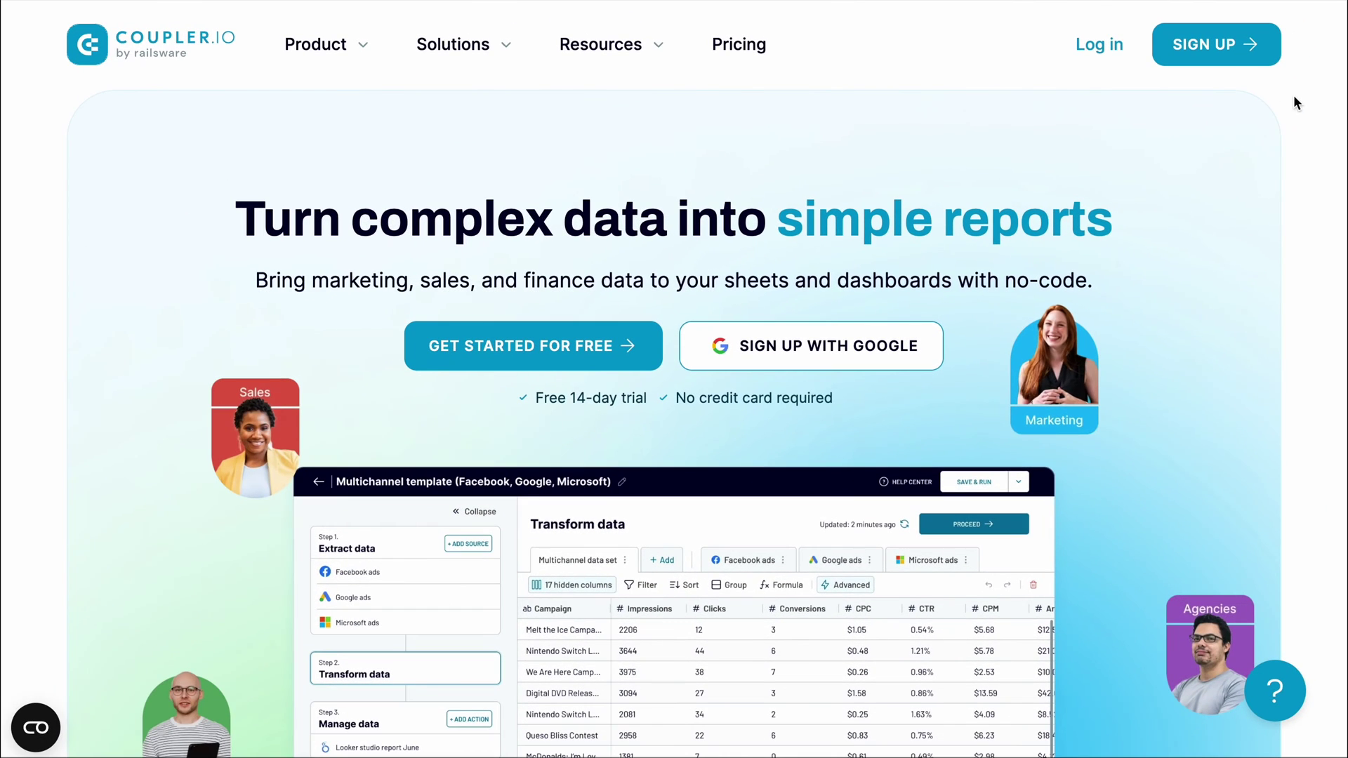
Sign up for Coupler.io with the Google demo account and approve the sign-in
{"action": "left_click", "coordinate": [1249, 60]}
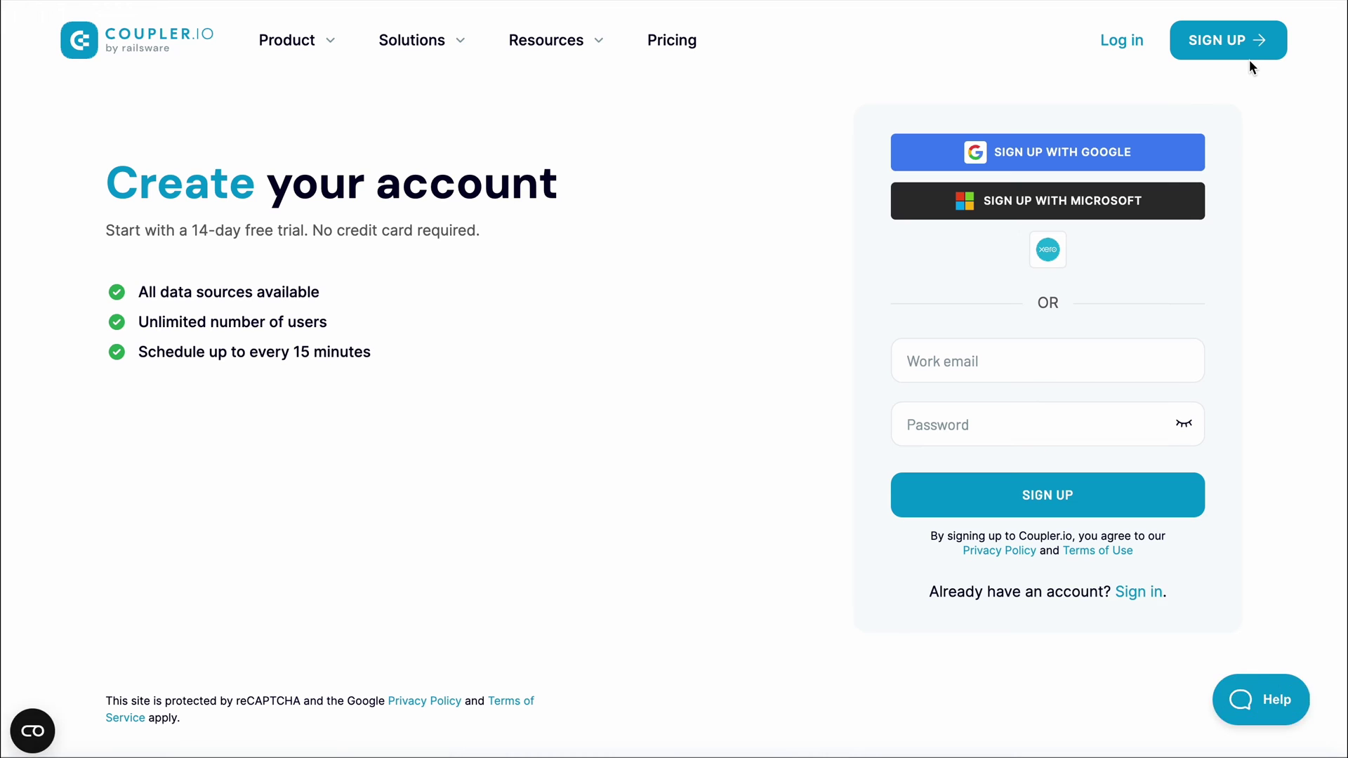
{"action": "left_click", "coordinate": [1032, 170]}
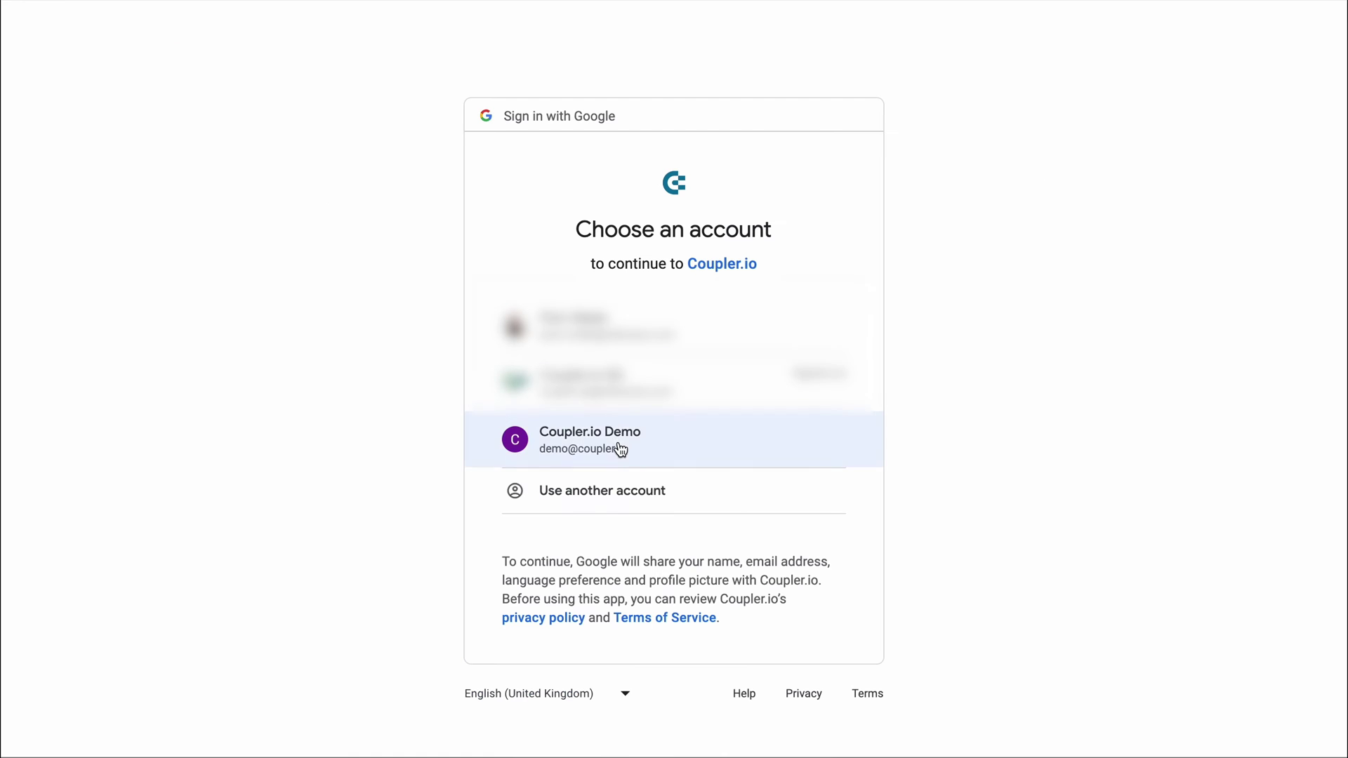
{"action": "left_click", "coordinate": [619, 448]}
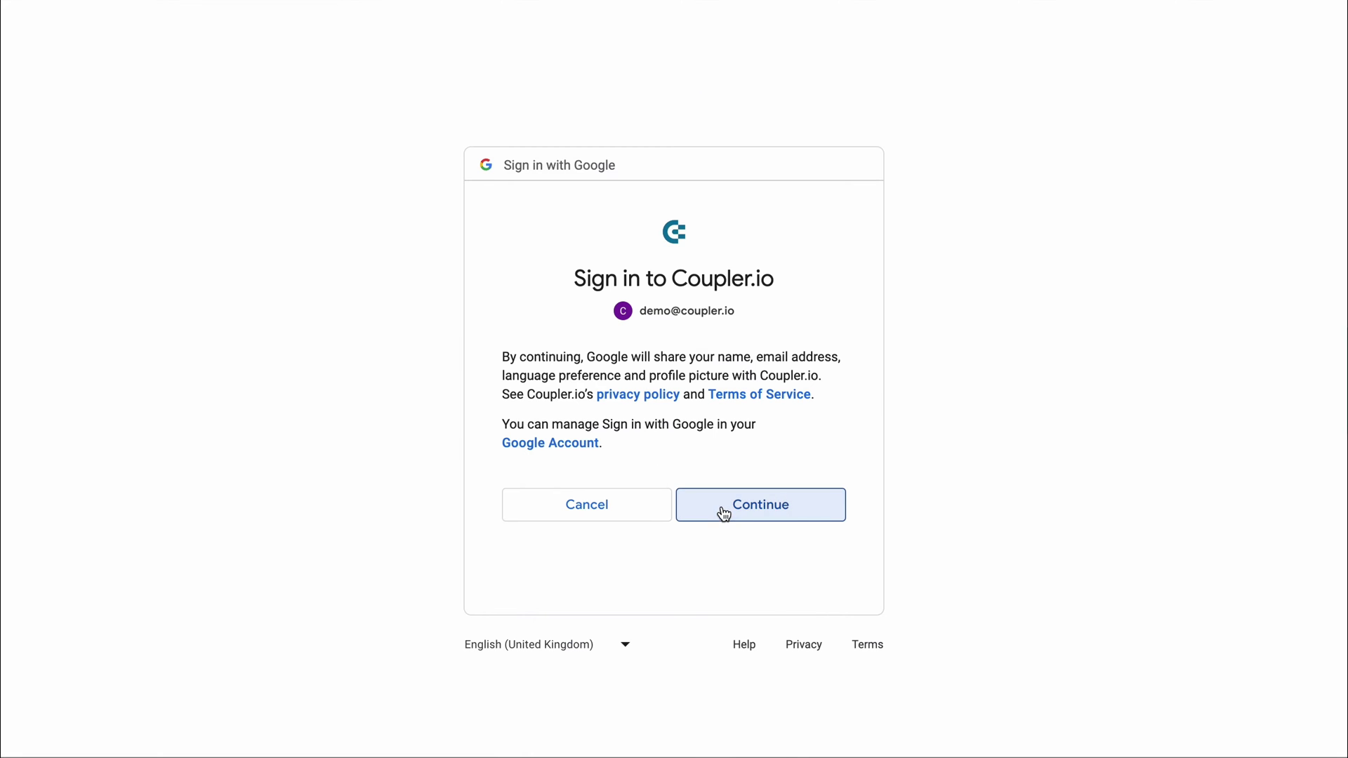
{"action": "left_click", "coordinate": [723, 511]}
Start a new importer from scratch with Google Calendar as the source and Google Sheets as the destination
{"action": "left_click", "coordinate": [713, 441]}
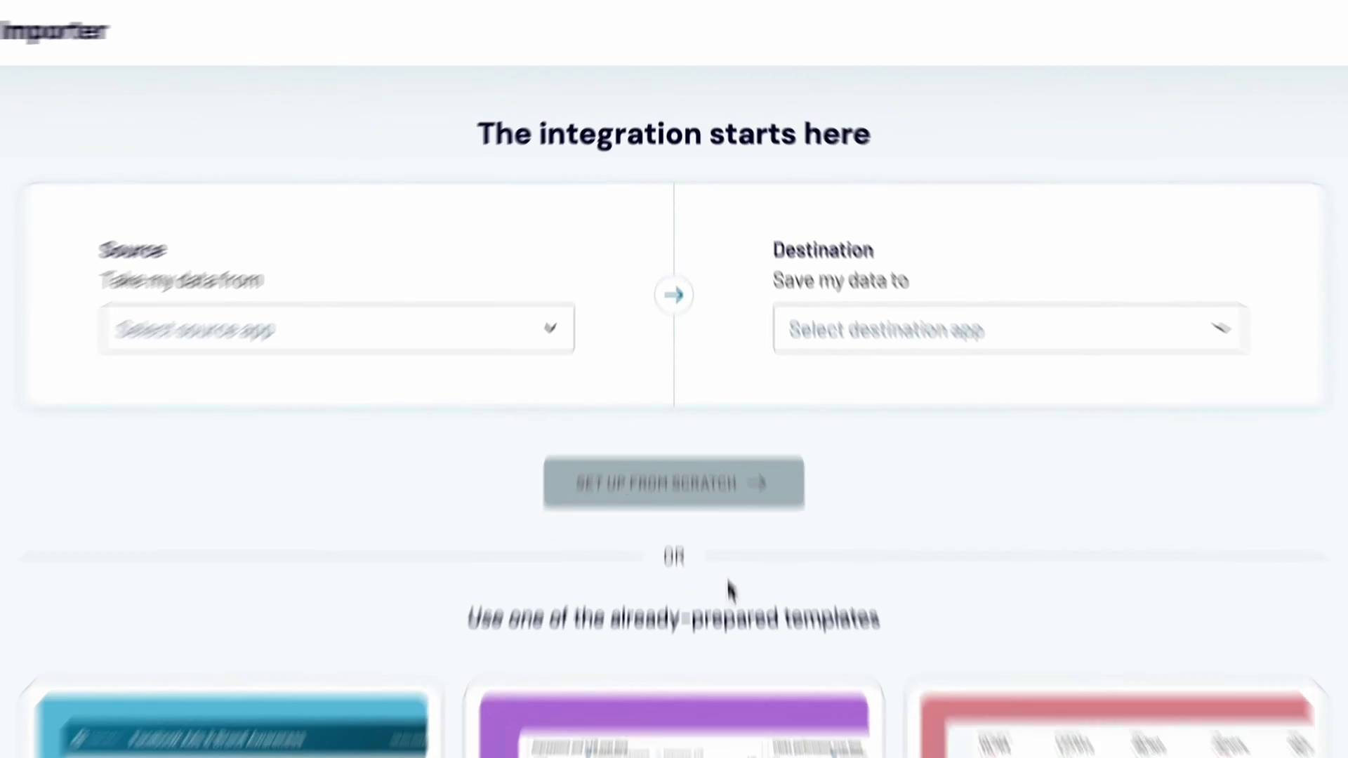
{"action": "left_click", "coordinate": [479, 321]}
{"action": "scroll", "coordinate": [404, 519], "scroll_direction": "down", "scroll_amount": 6}
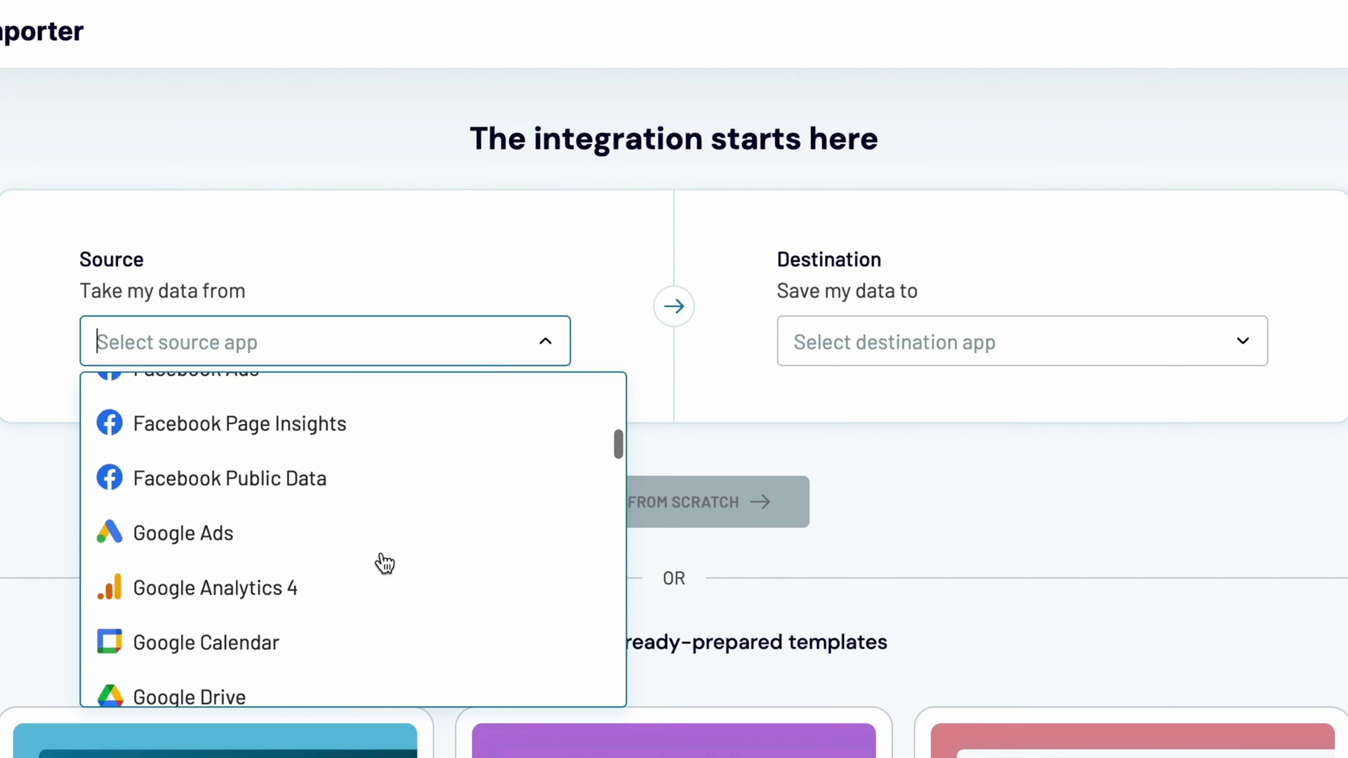
{"action": "scroll", "coordinate": [385, 563], "scroll_direction": "down", "scroll_amount": 2}
{"action": "left_click", "coordinate": [373, 522]}
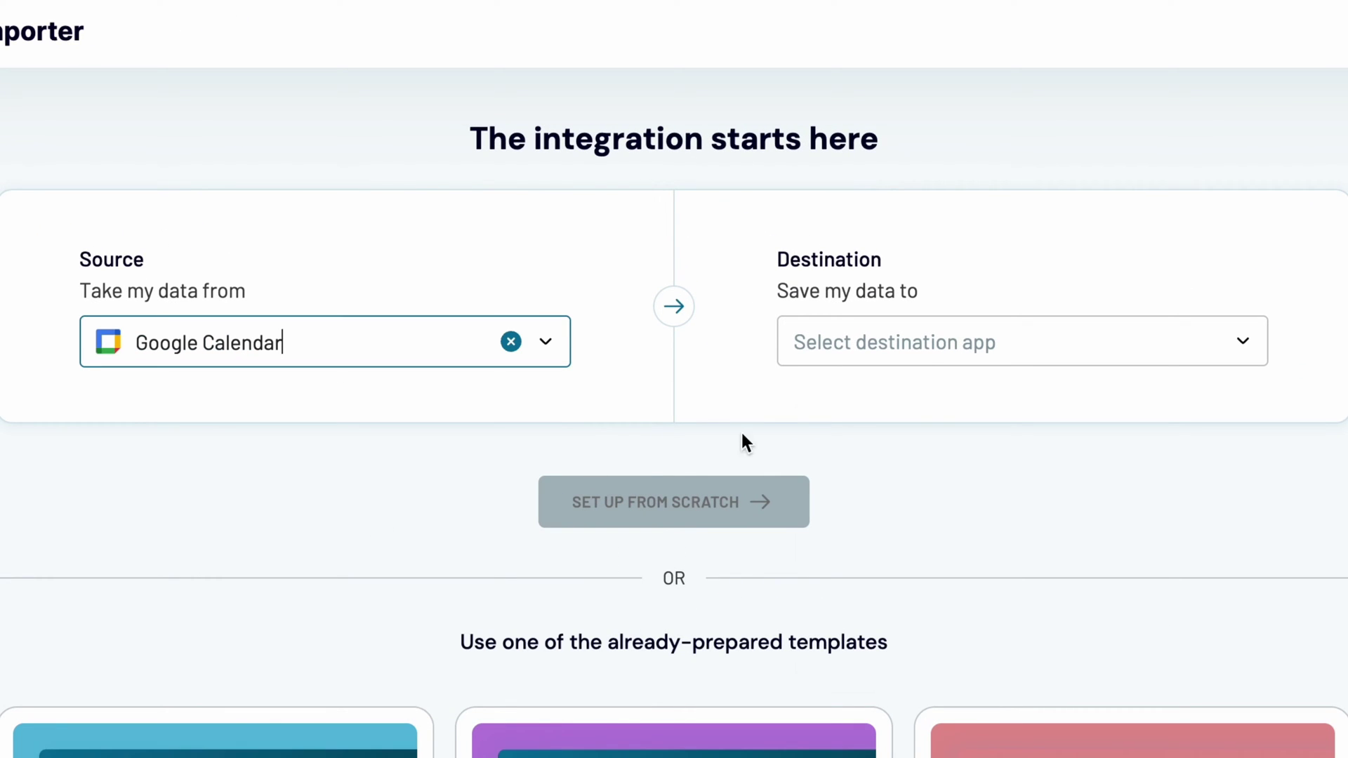
{"action": "left_click", "coordinate": [931, 355]}
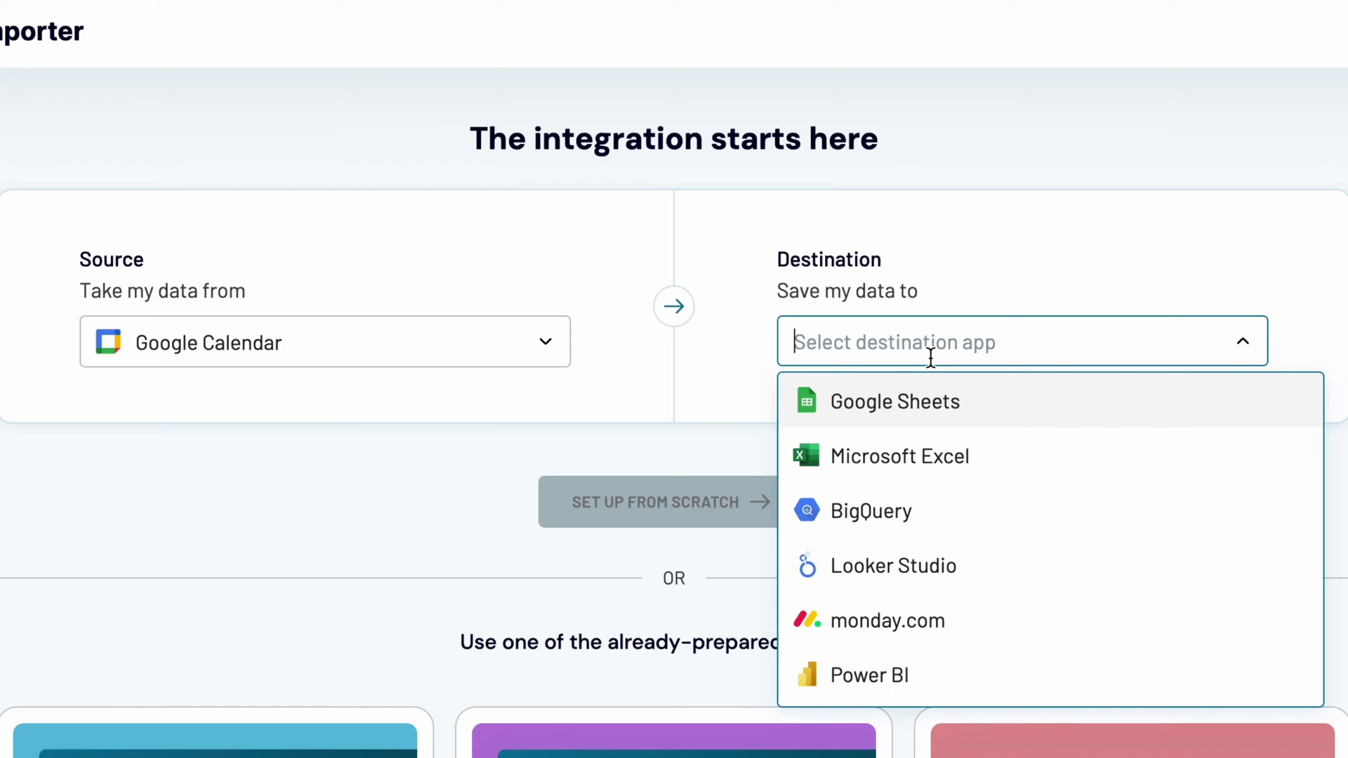
{"action": "left_click", "coordinate": [949, 405]}
{"action": "left_click", "coordinate": [754, 495]}
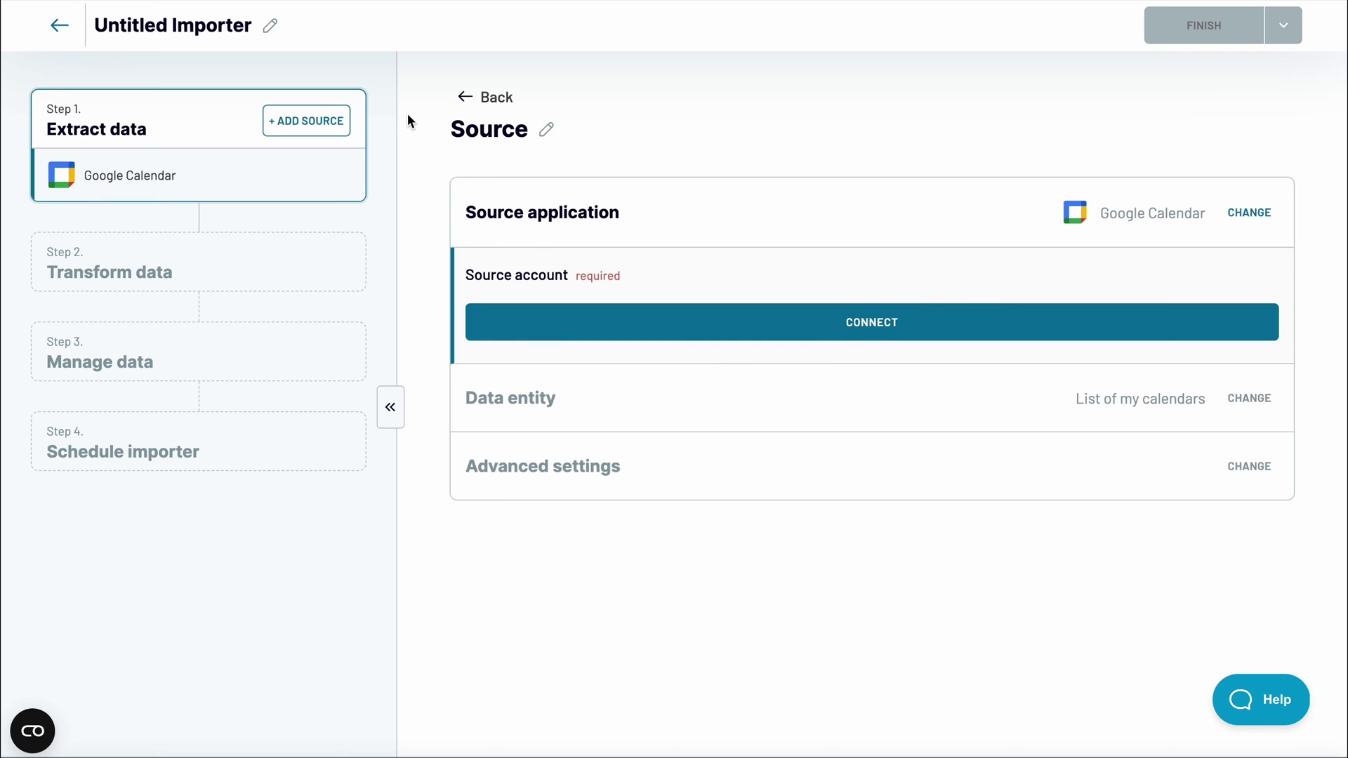
Rename the importer as "Last 60 days events"
{"action": "left_click", "coordinate": [277, 25]}
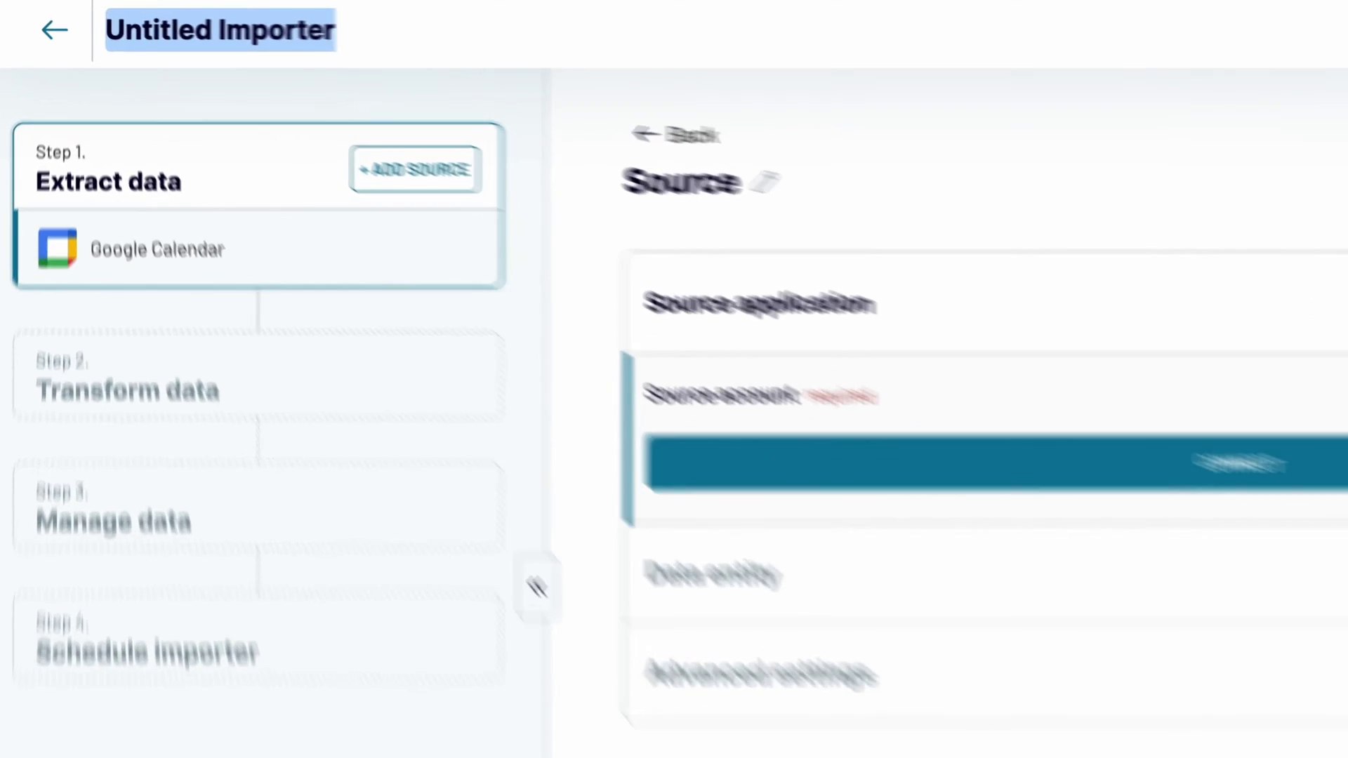
{"action": "type", "text": "Last 60 days events"}
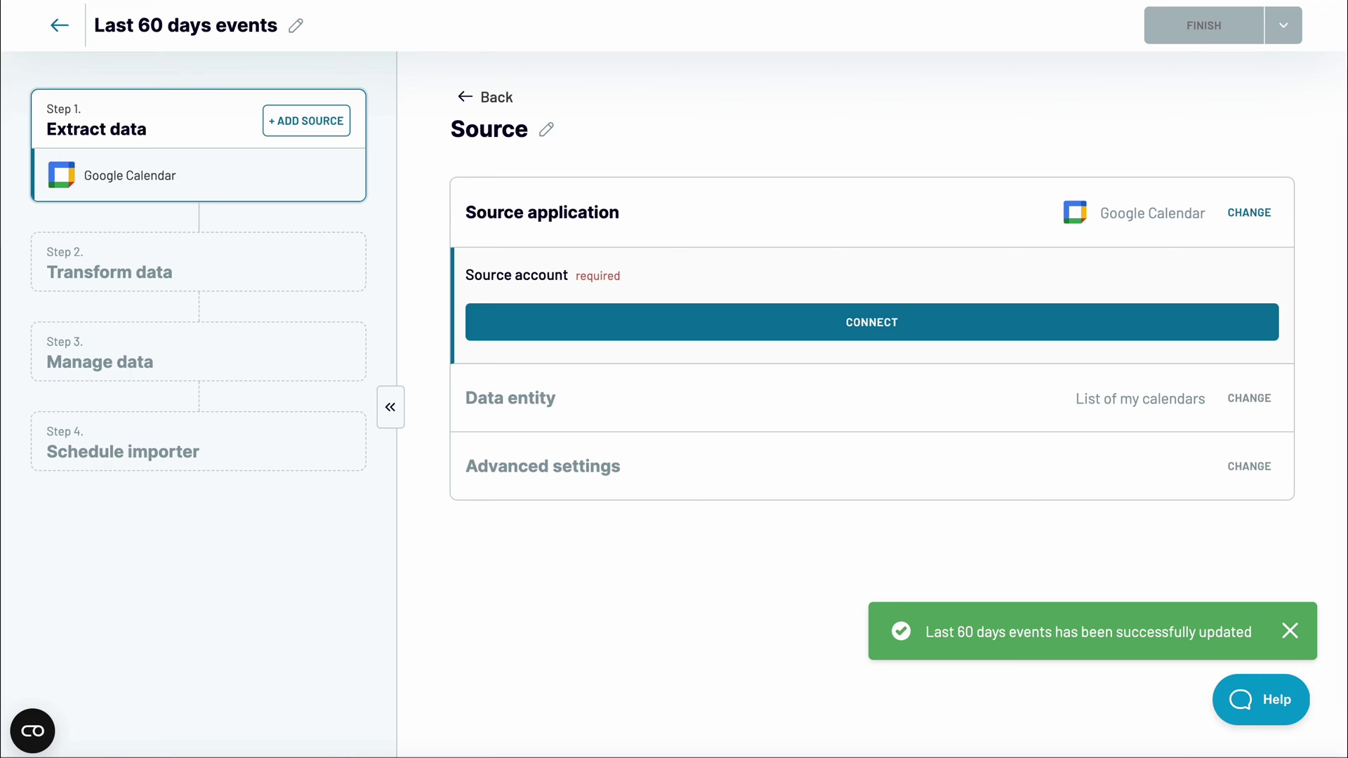
Connect the demo Google account as the source account, allowing Coupler.io to see and download its calendars
{"action": "left_click", "coordinate": [532, 321]}
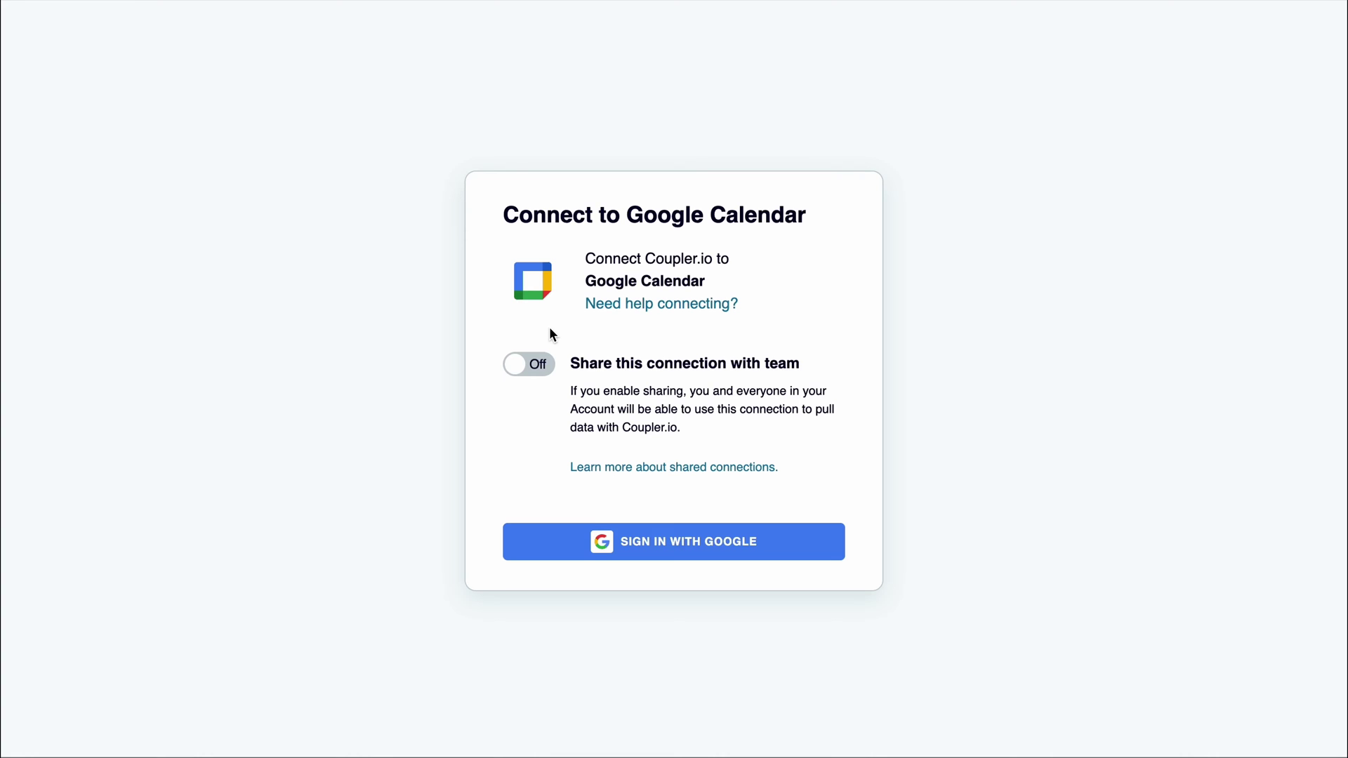
{"action": "left_click", "coordinate": [606, 551]}
{"action": "left_click", "coordinate": [705, 512]}
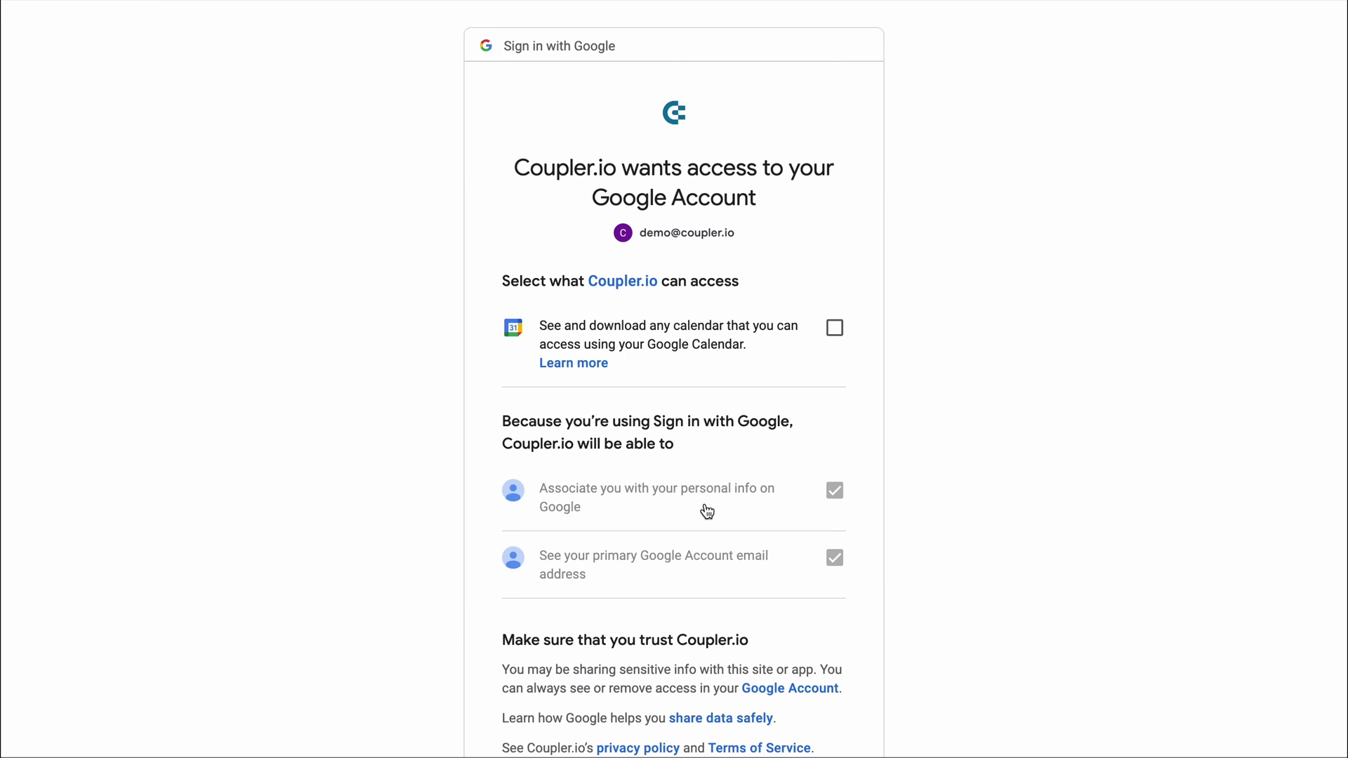
{"action": "left_click", "coordinate": [834, 328]}
{"action": "scroll", "coordinate": [824, 428], "scroll_direction": "down", "scroll_amount": 2}
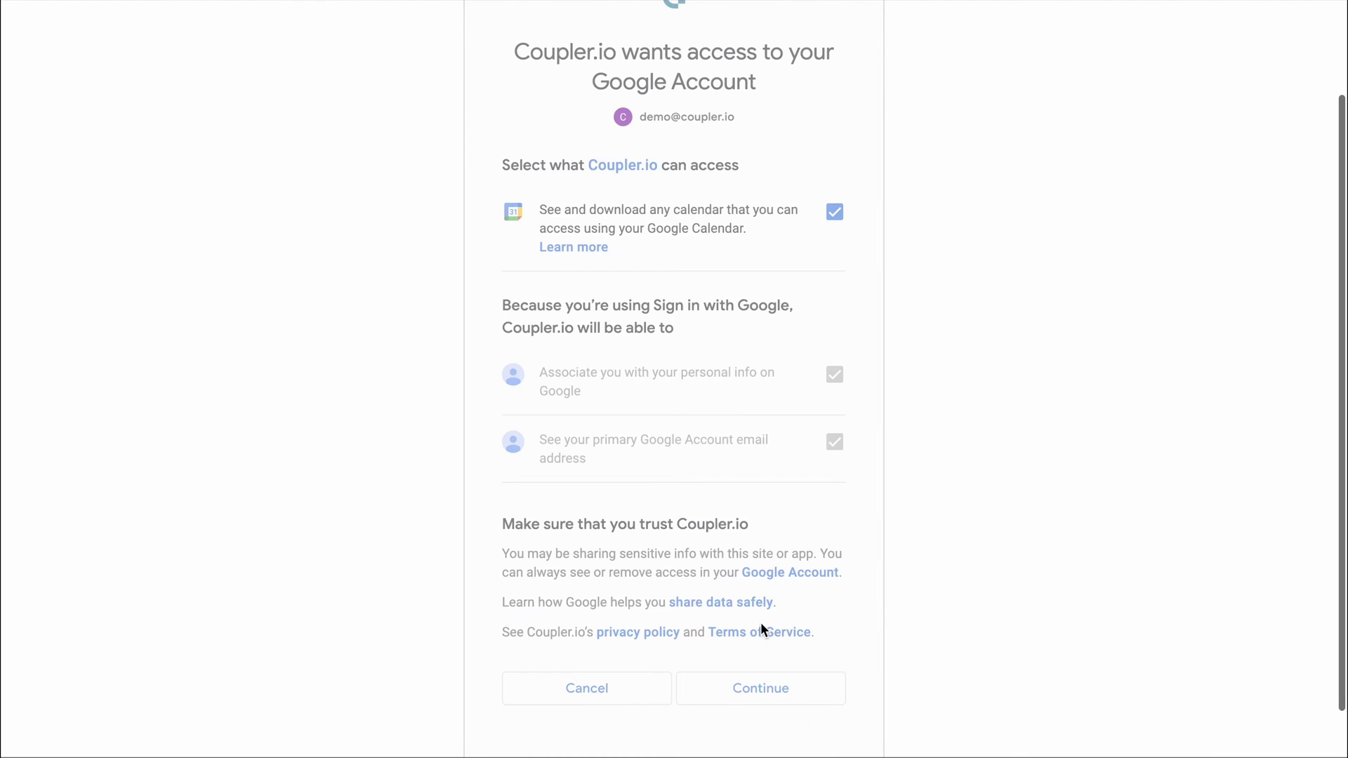
{"action": "left_click", "coordinate": [817, 376]}
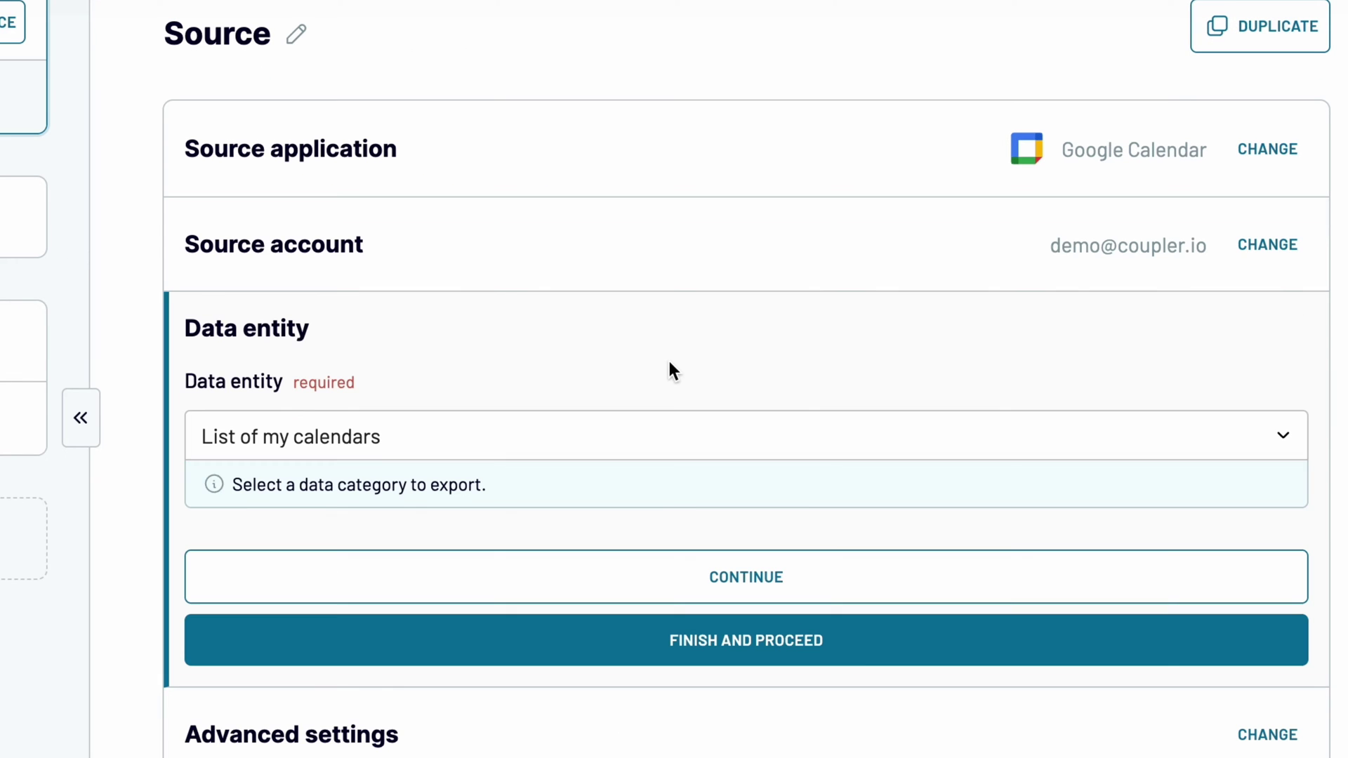
Choose "List of events" as the data entity and continue to the basic settings
{"action": "left_click", "coordinate": [611, 423]}
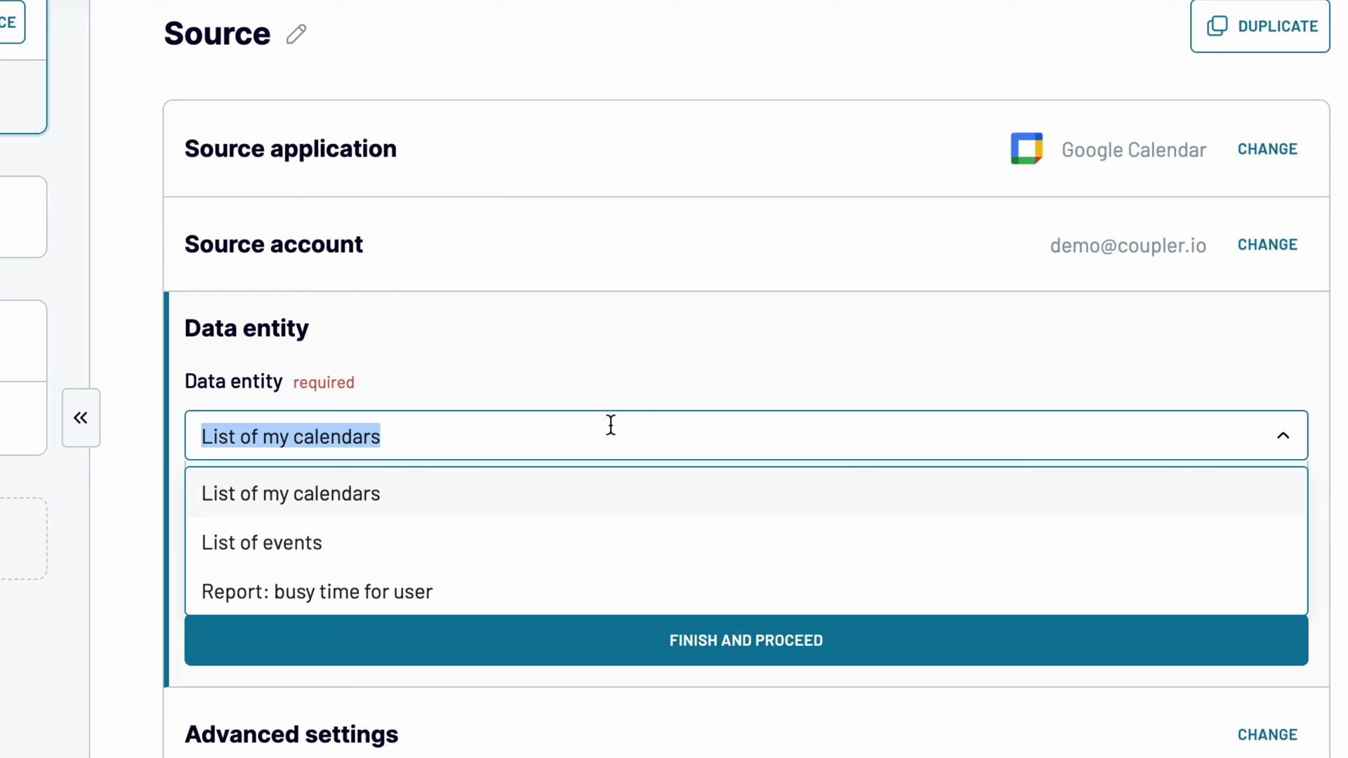
{"action": "left_click", "coordinate": [506, 555]}
{"action": "left_click", "coordinate": [525, 582]}
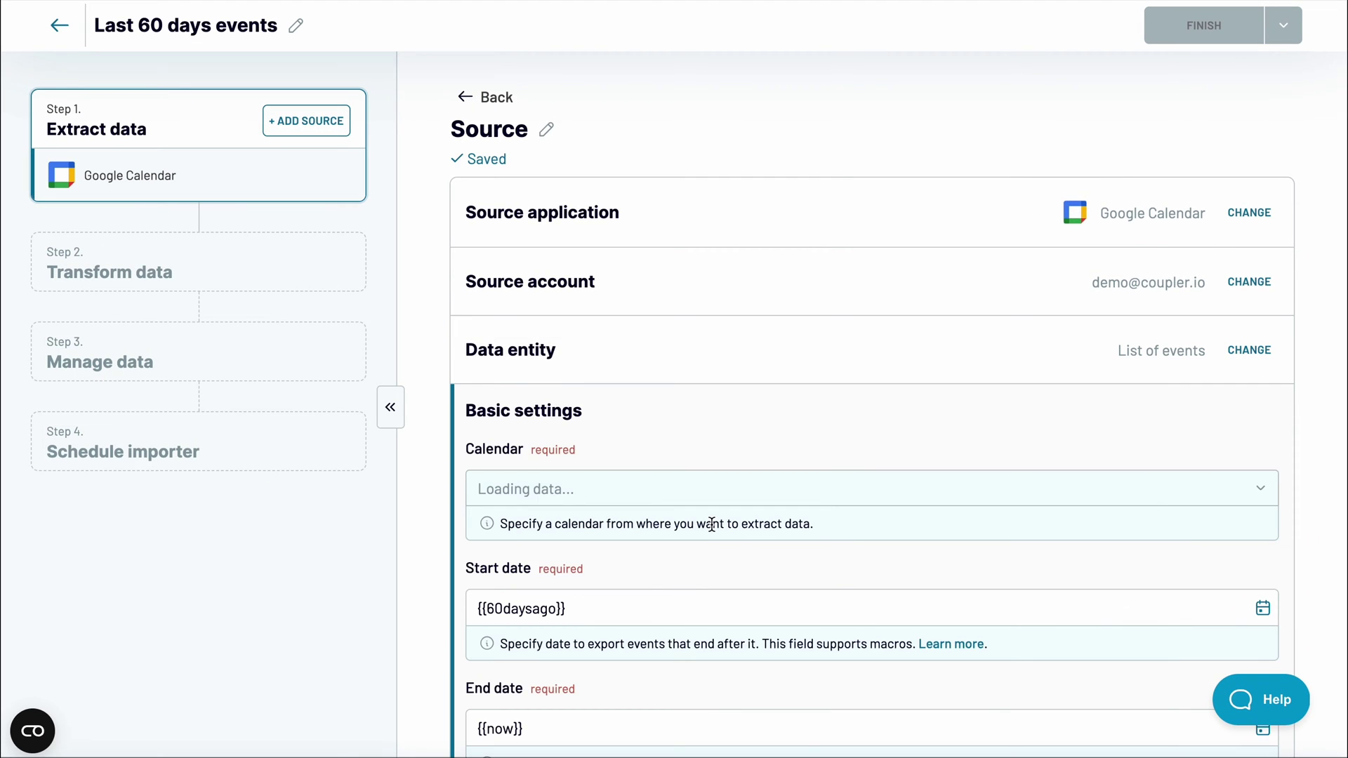
Select the demo account's main calendar for the export, finish the source setup and proceed to transforming the data
{"action": "scroll", "coordinate": [710, 523], "scroll_direction": "down", "scroll_amount": 4}
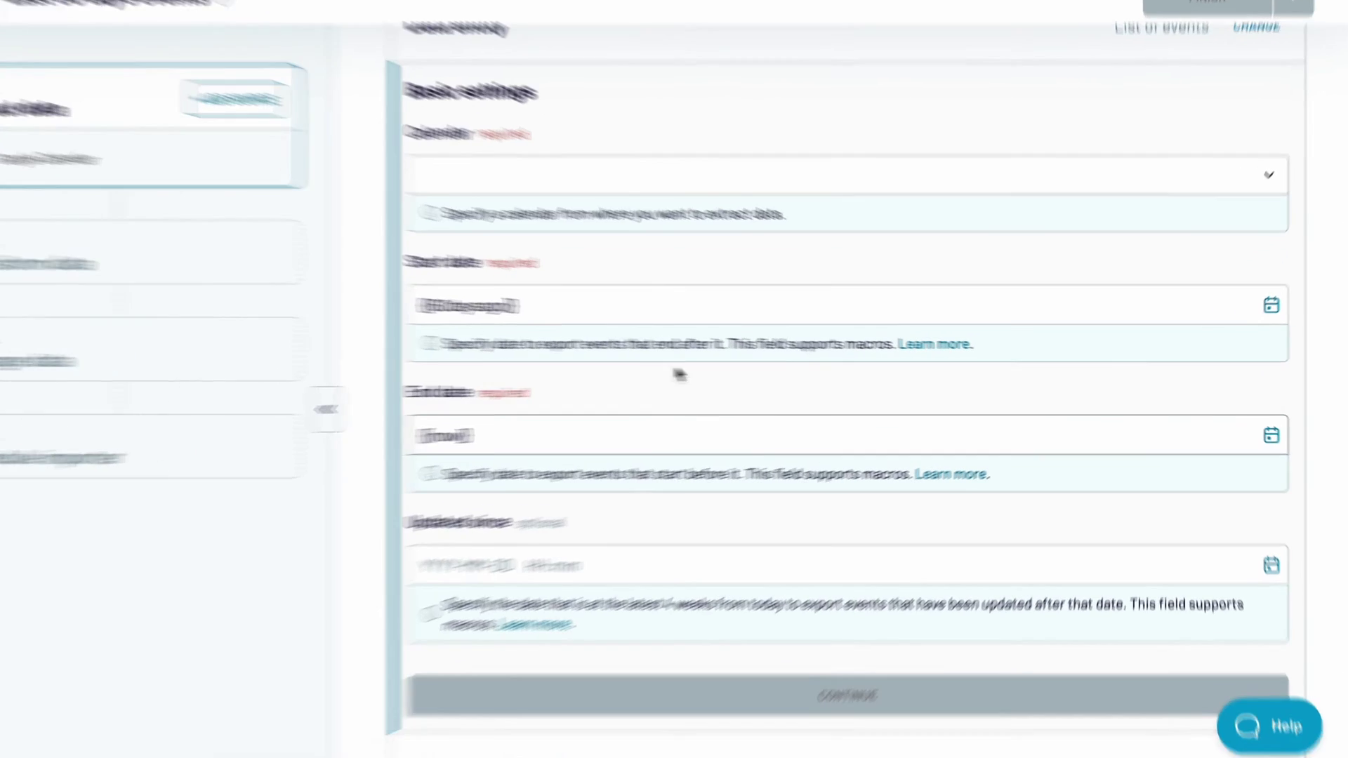
{"action": "left_click", "coordinate": [692, 178]}
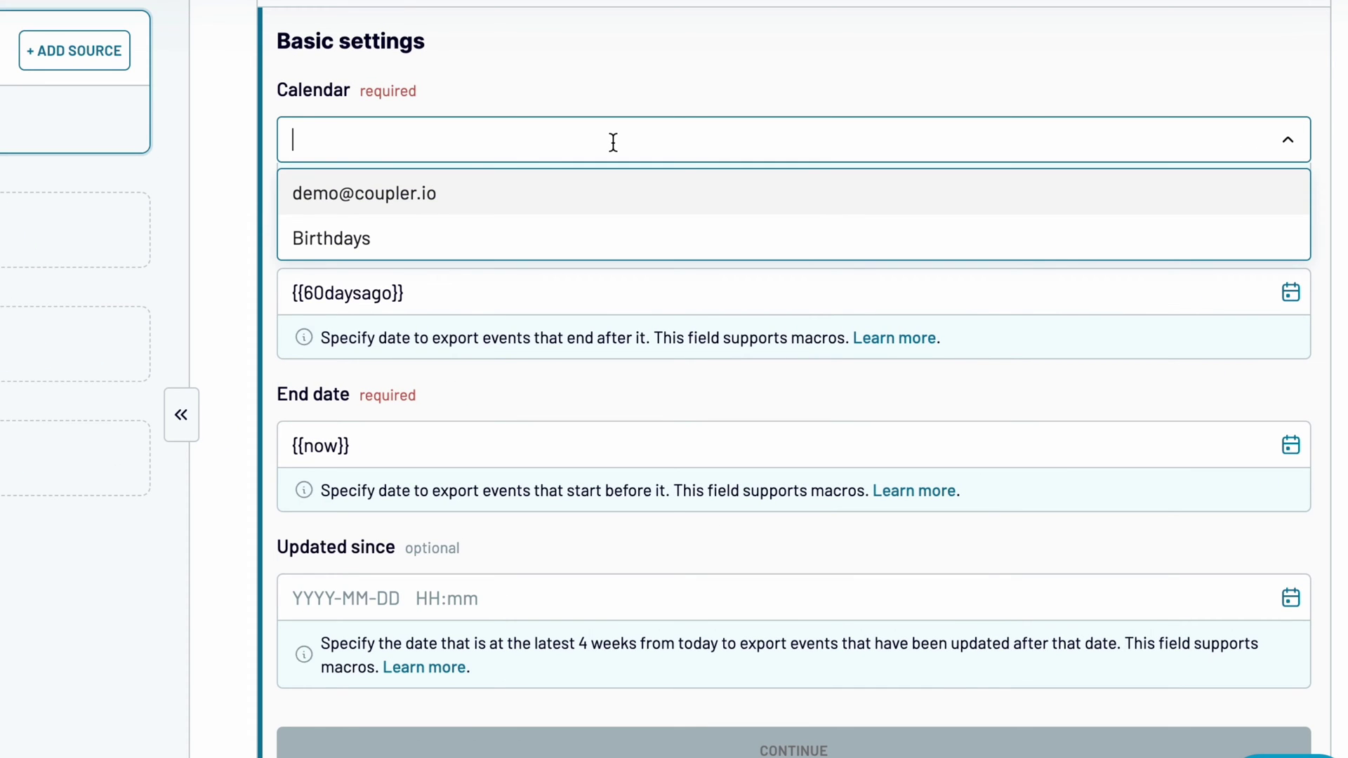
{"action": "left_click", "coordinate": [578, 205]}
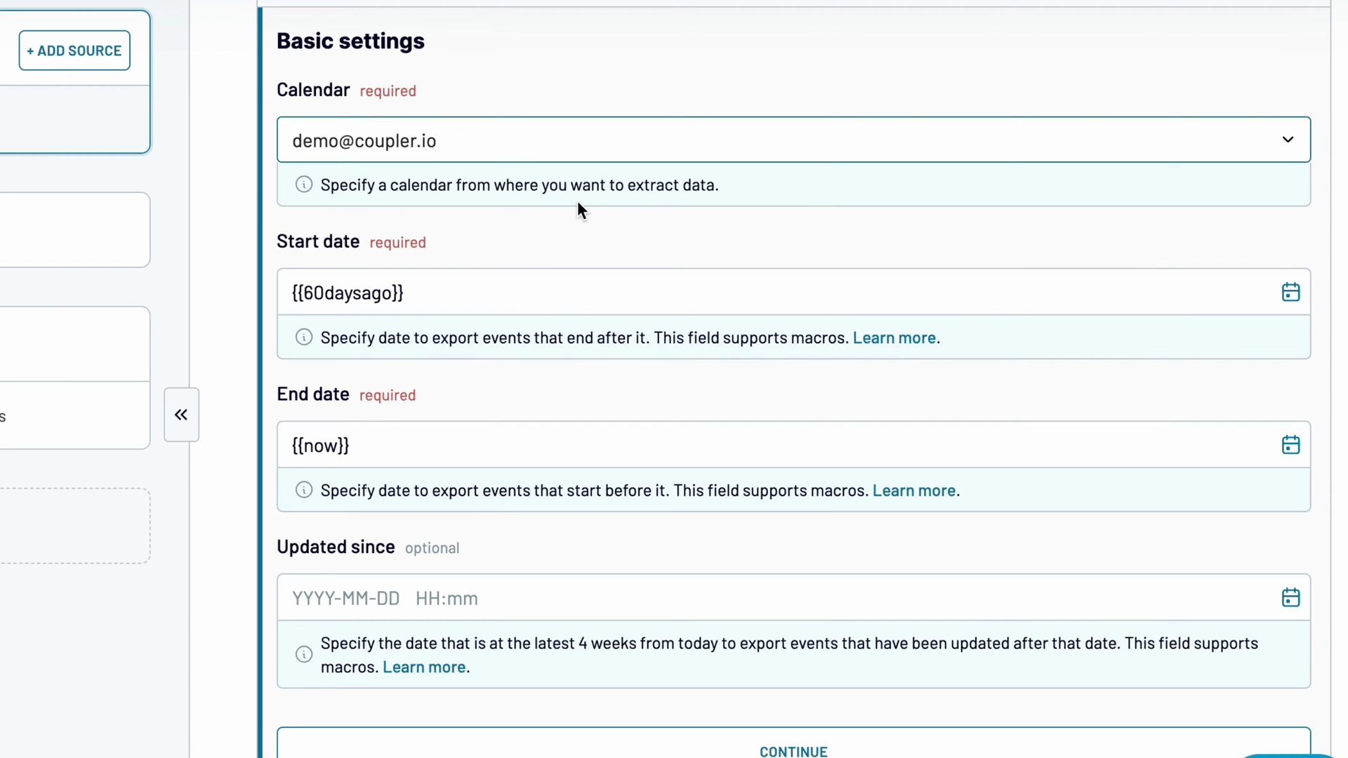
{"action": "left_click", "coordinate": [496, 289]}
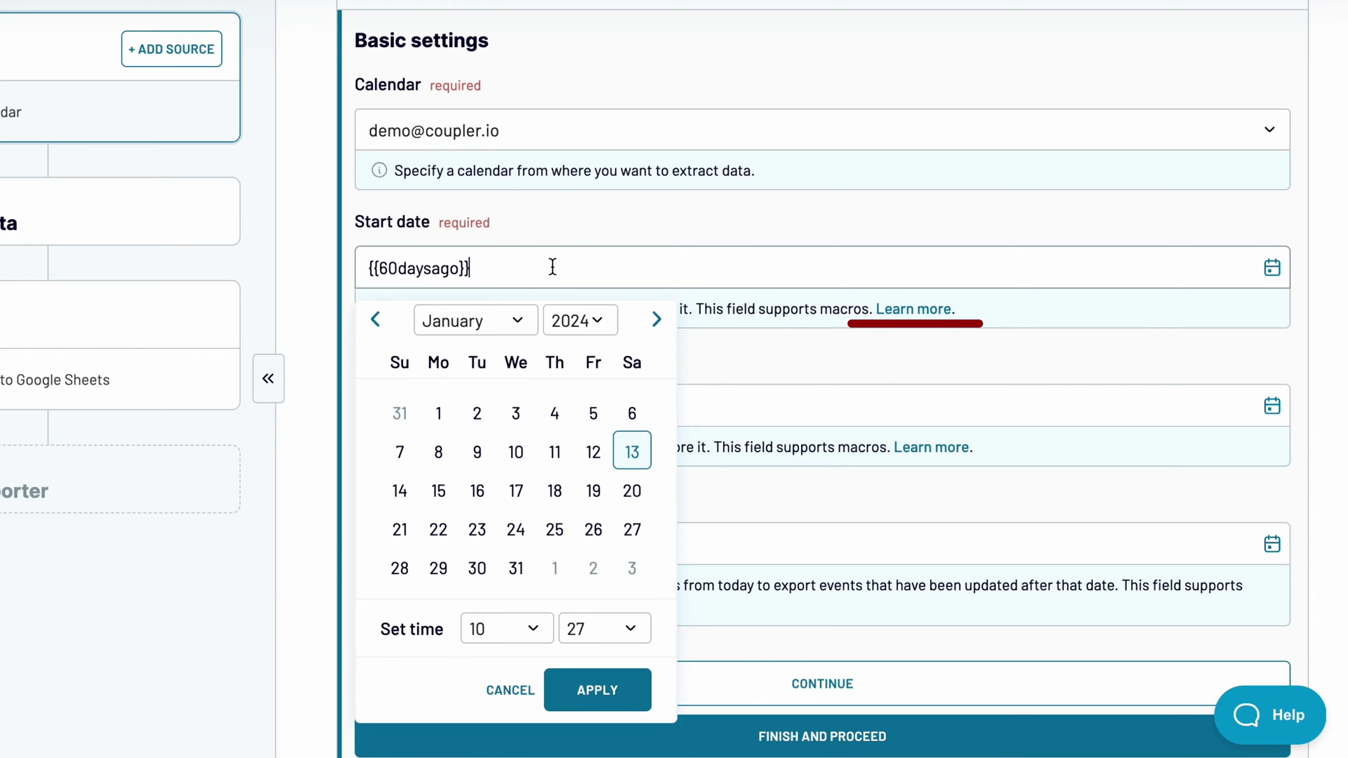
{"action": "left_click", "coordinate": [561, 237]}
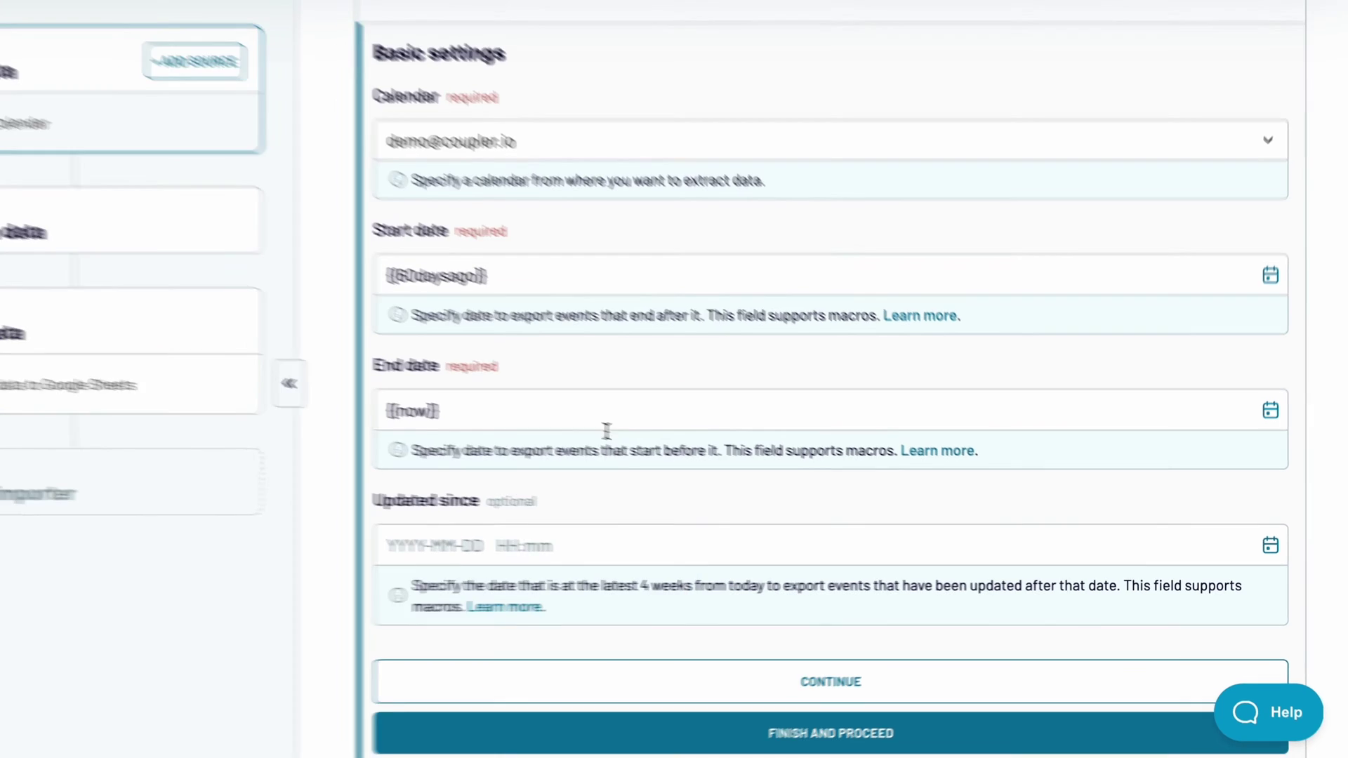
{"action": "left_click", "coordinate": [686, 732]}
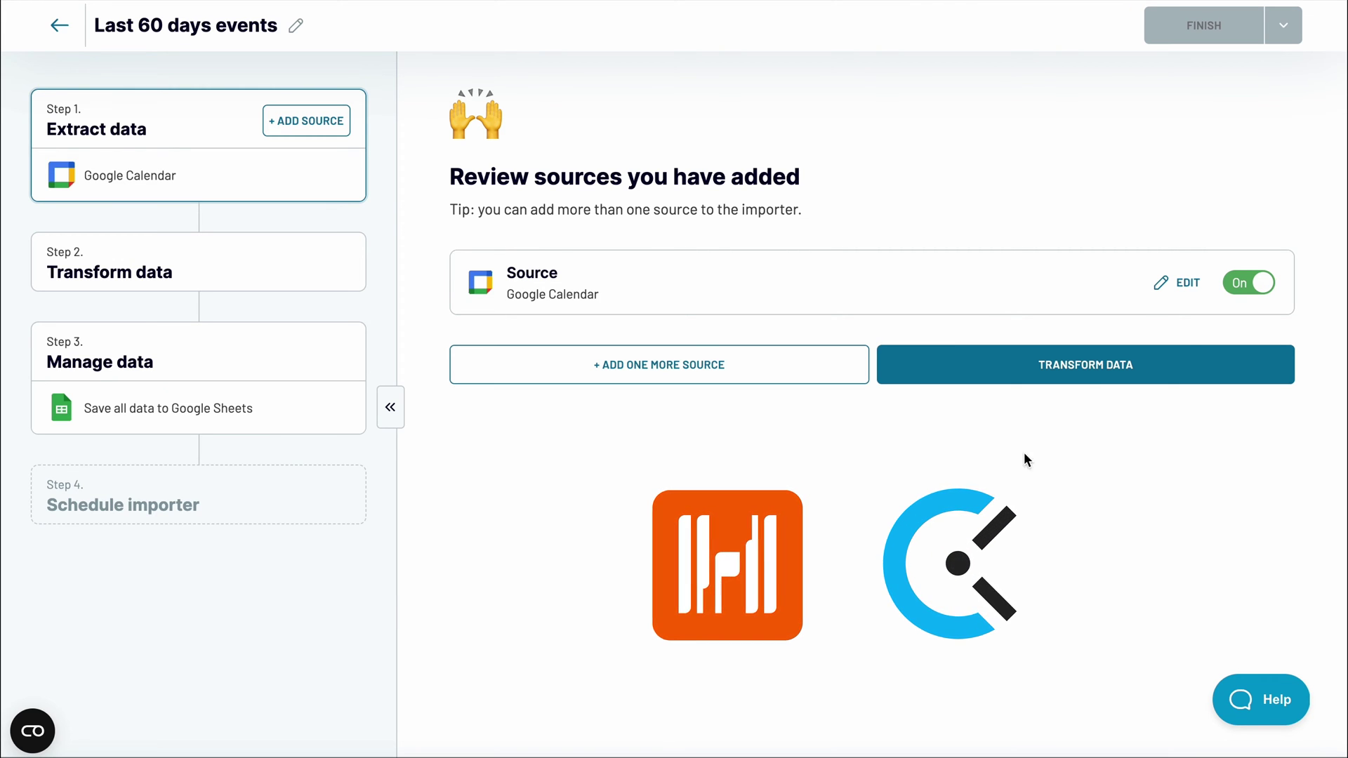
{"action": "left_click", "coordinate": [1091, 370]}
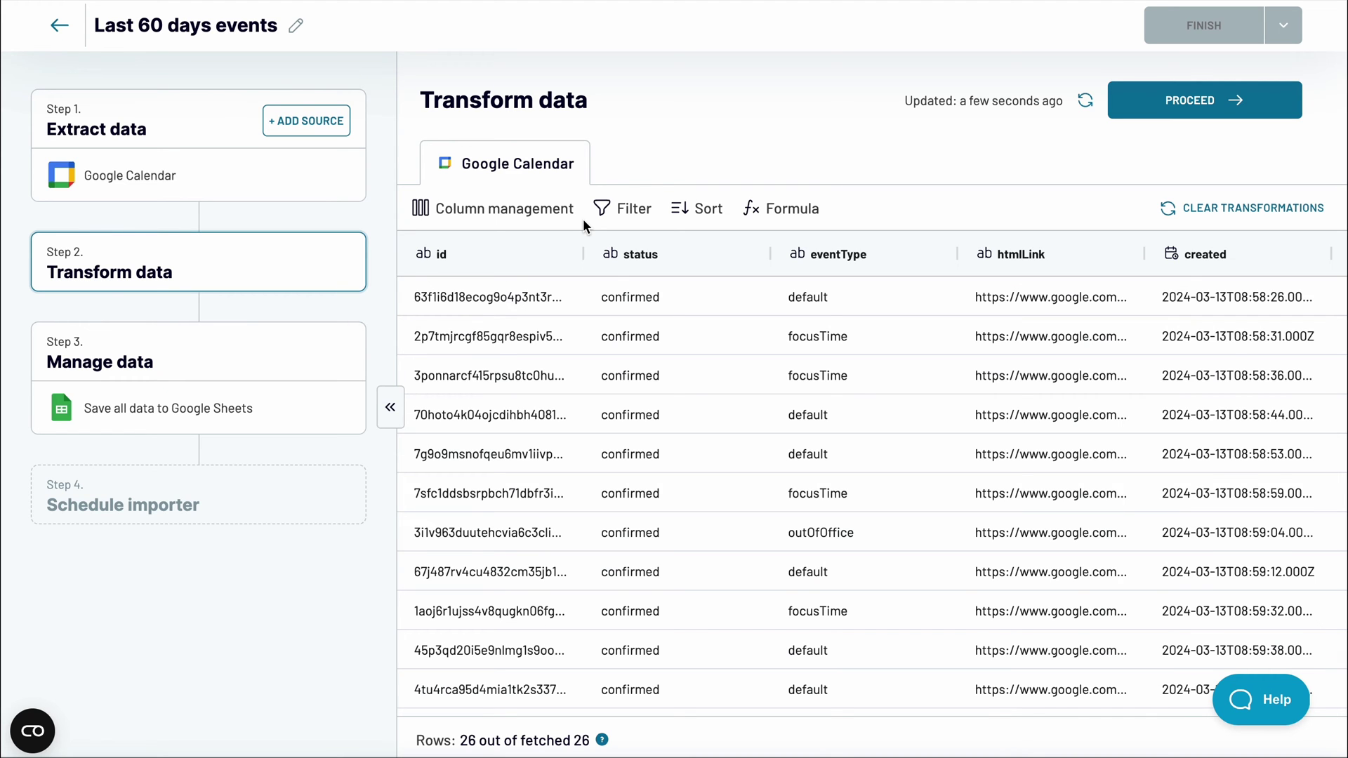
Review the calendar data columns available in column management
{"action": "left_click", "coordinate": [556, 208]}
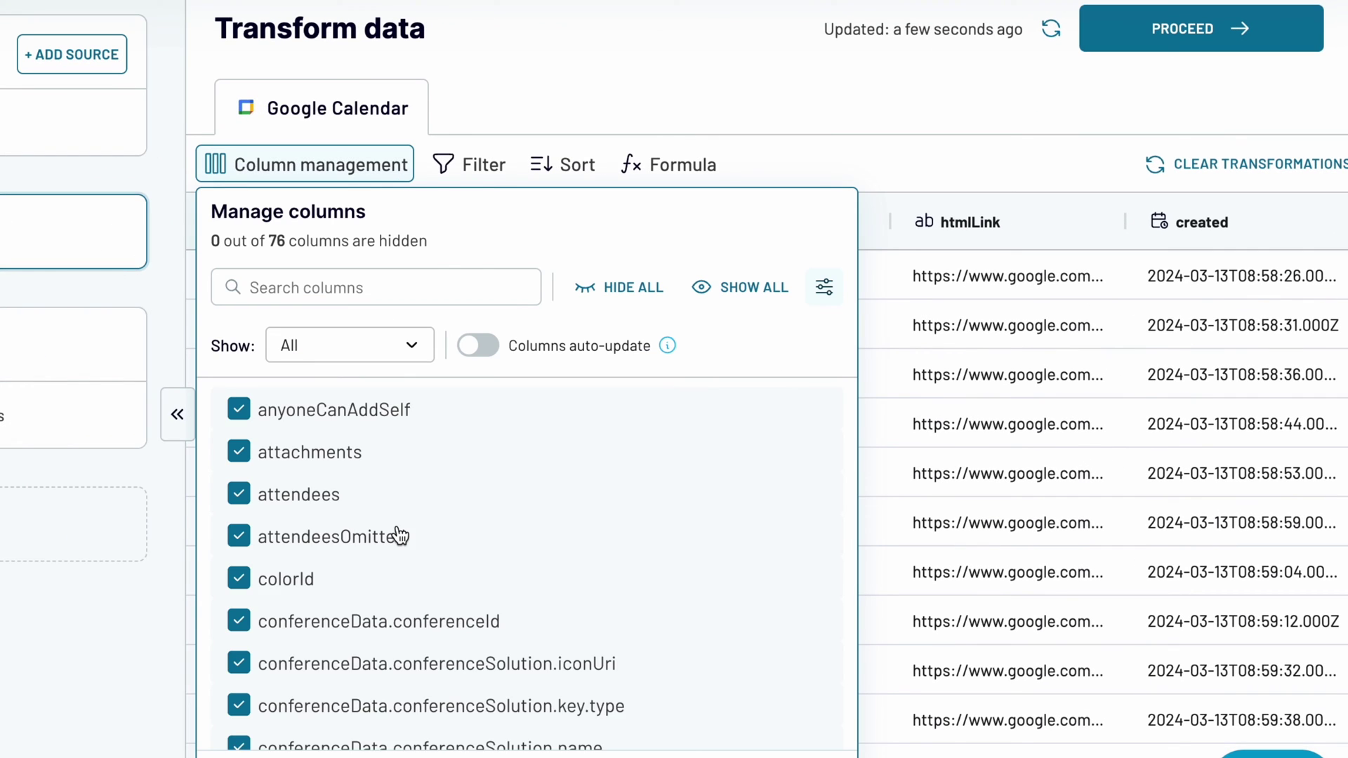
{"action": "scroll", "coordinate": [397, 529], "scroll_direction": "down", "scroll_amount": 20}
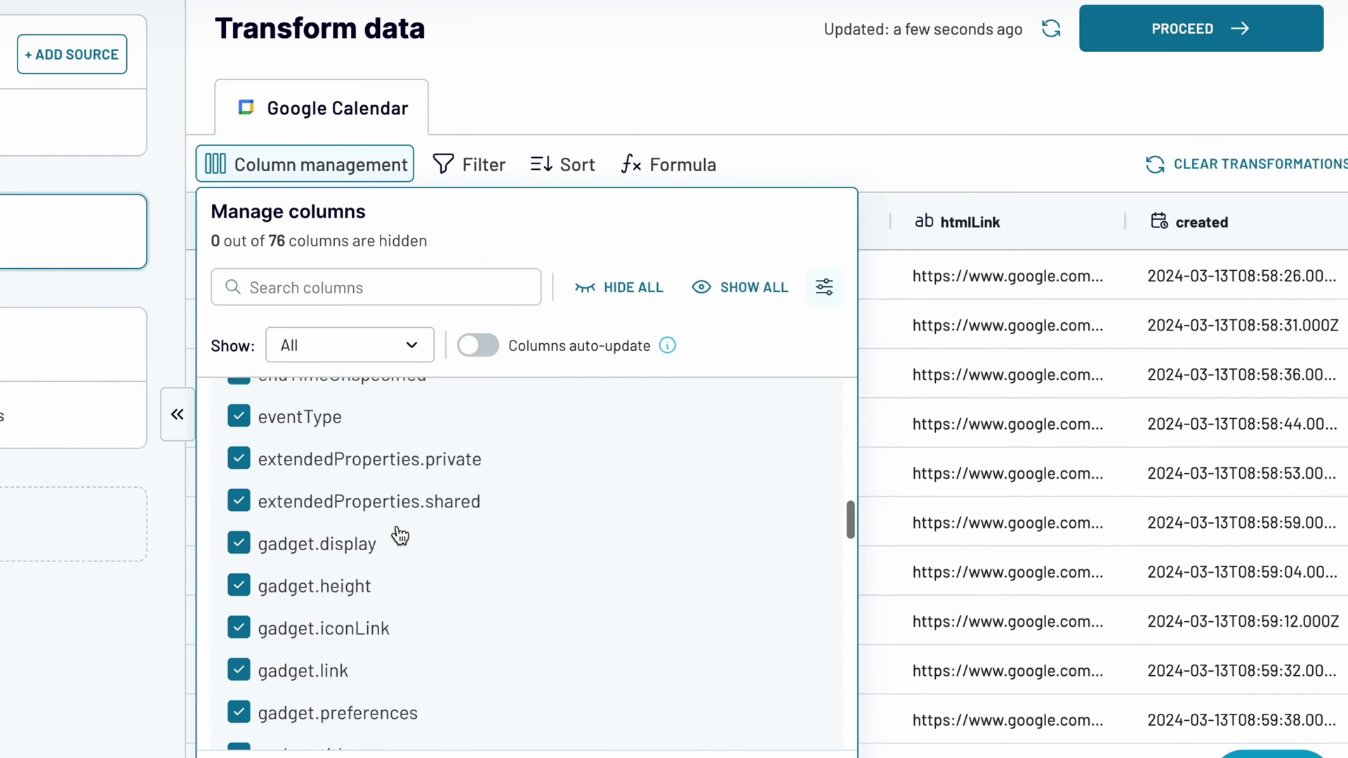
{"action": "left_click", "coordinate": [549, 115]}
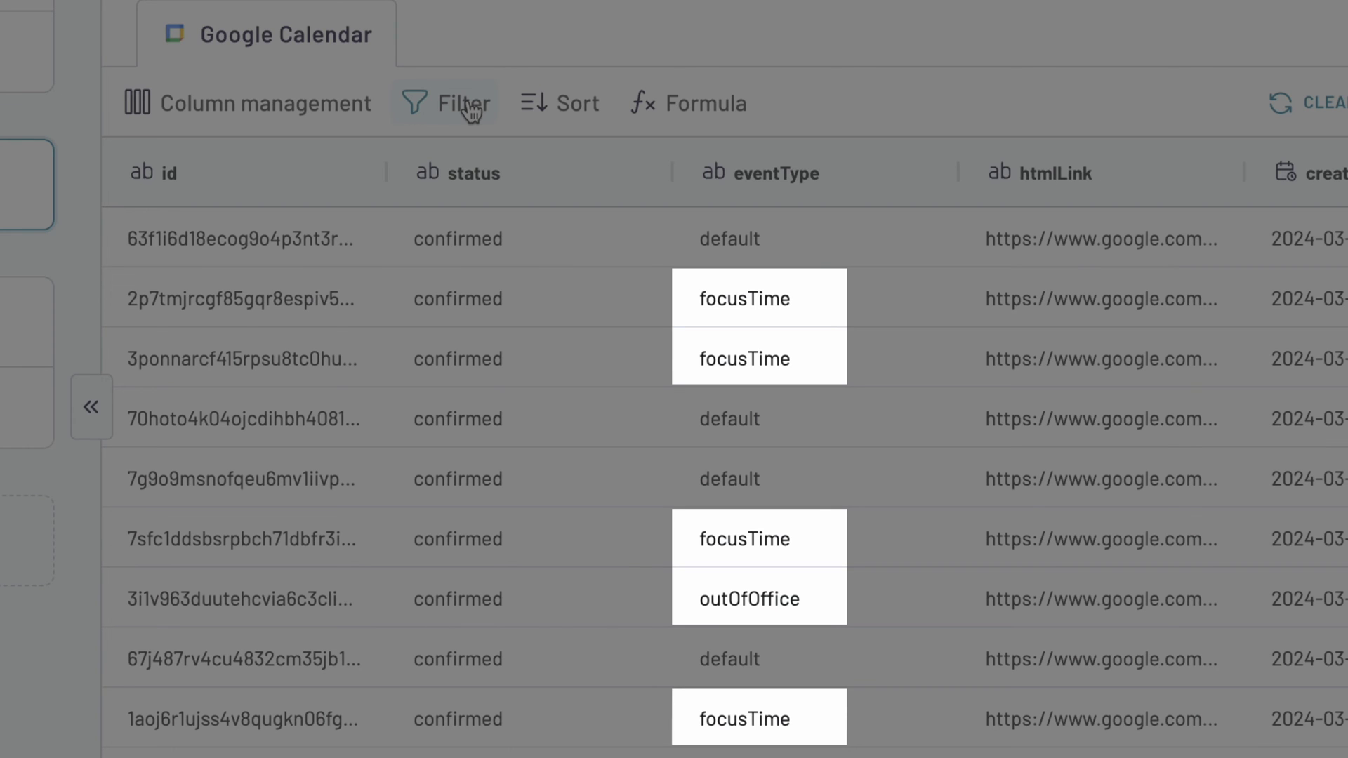
Set up a filter condition requiring that eventType is not "focustime"
{"action": "left_click", "coordinate": [469, 109]}
{"action": "left_click", "coordinate": [457, 241]}
{"action": "type", "text": "eve"}
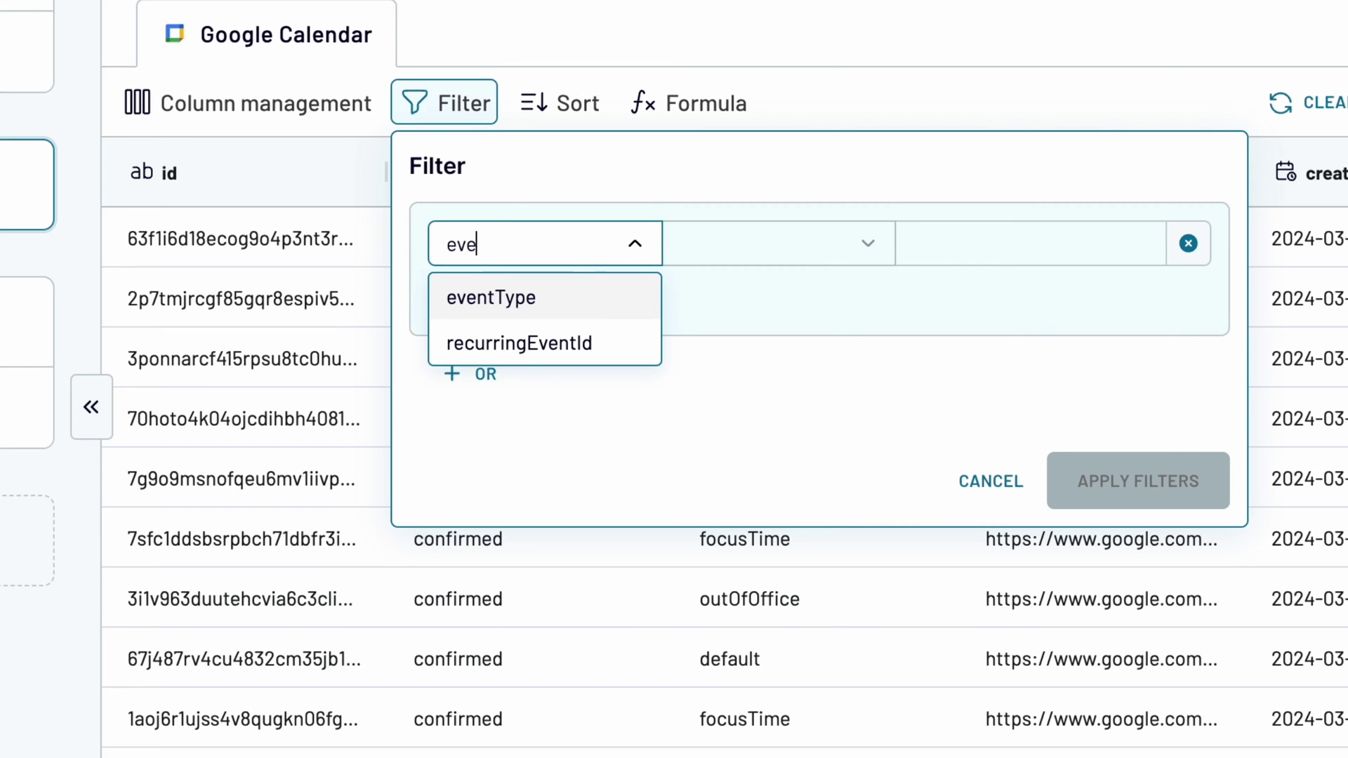
{"action": "left_click", "coordinate": [506, 300]}
{"action": "left_click", "coordinate": [702, 245]}
{"action": "left_click", "coordinate": [713, 444]}
{"action": "left_click", "coordinate": [965, 245]}
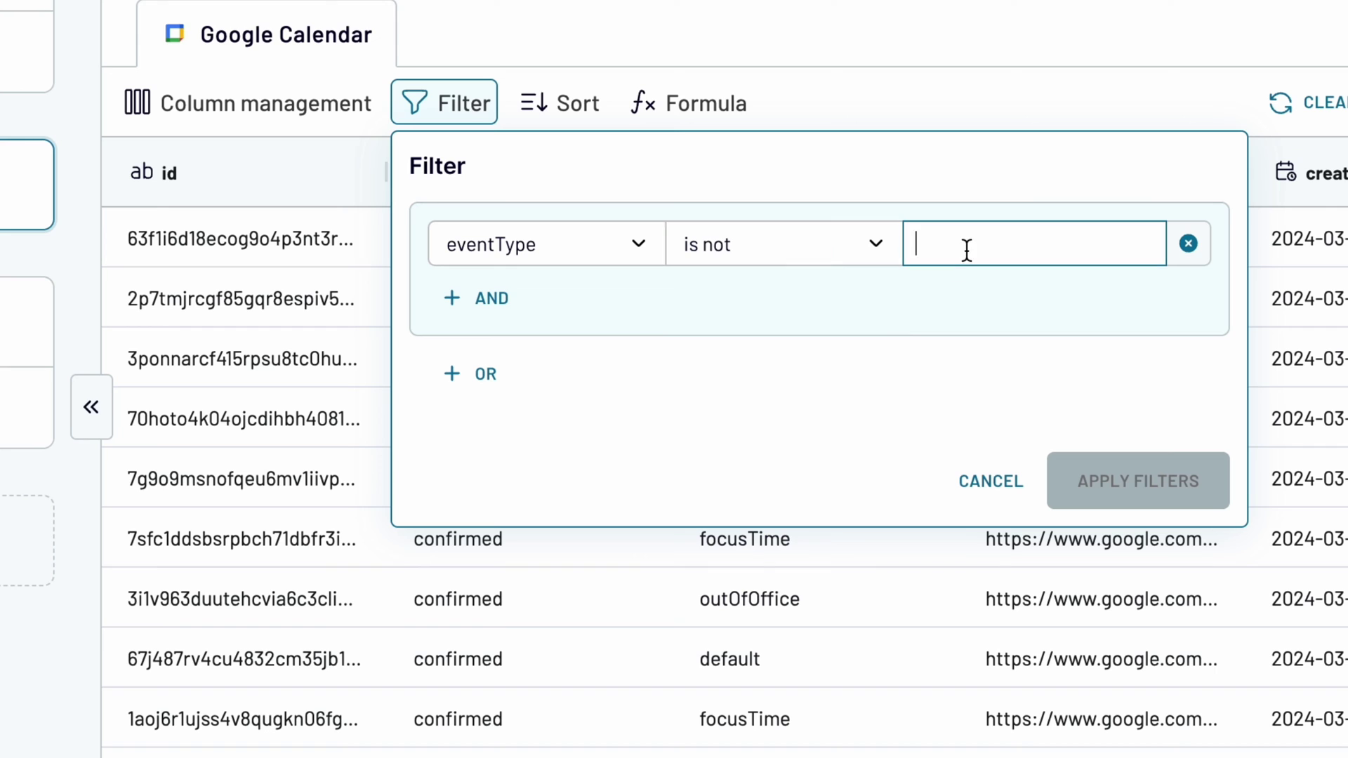
{"action": "type", "text": "focustime"}
Add an AND condition that eventType is not "outofoffice" and apply the filters
{"action": "left_click", "coordinate": [476, 298]}
{"action": "left_click", "coordinate": [494, 337]}
{"action": "type", "text": "eve"}
{"action": "left_click", "coordinate": [491, 388]}
{"action": "left_click", "coordinate": [746, 336]}
{"action": "left_click", "coordinate": [712, 536]}
{"action": "left_click", "coordinate": [959, 351]}
{"action": "type", "text": "o"}
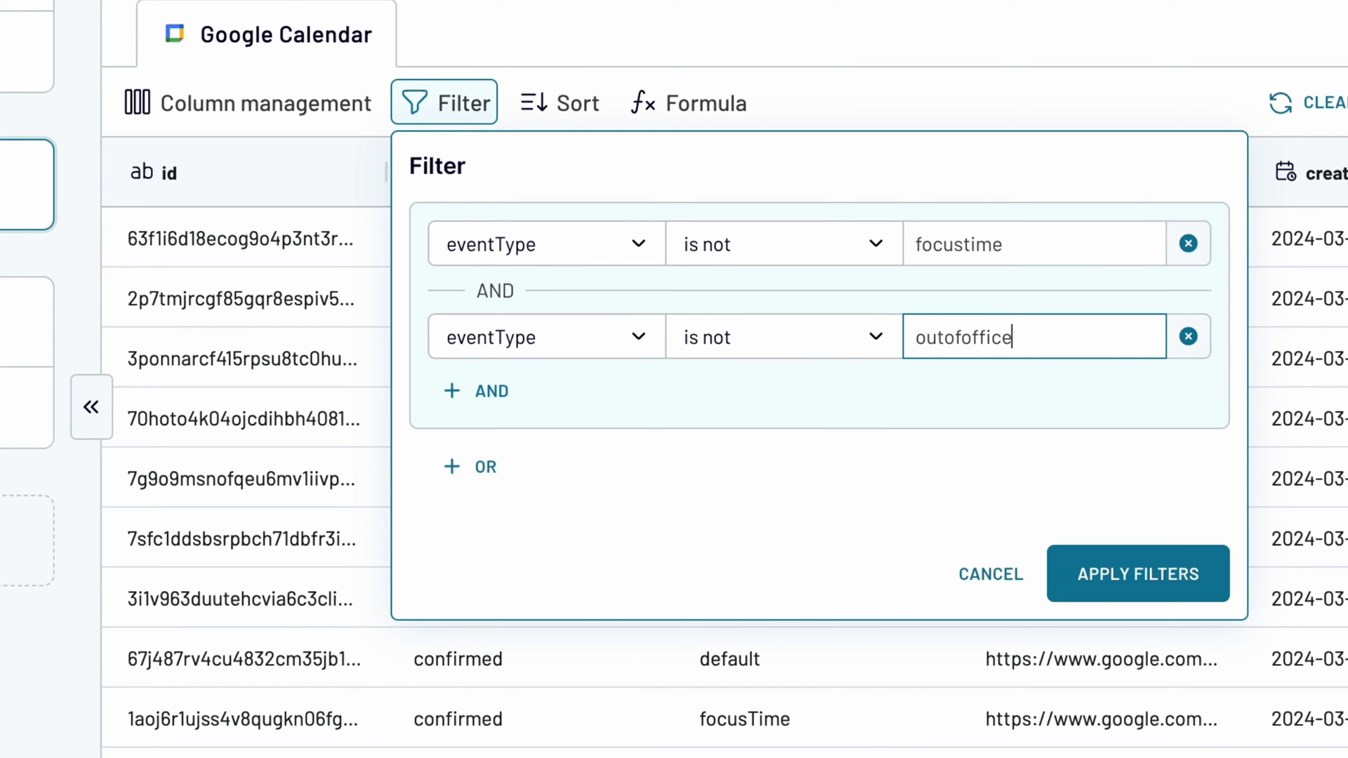
{"action": "type", "text": "utofoffice"}
{"action": "left_click", "coordinate": [1071, 561]}
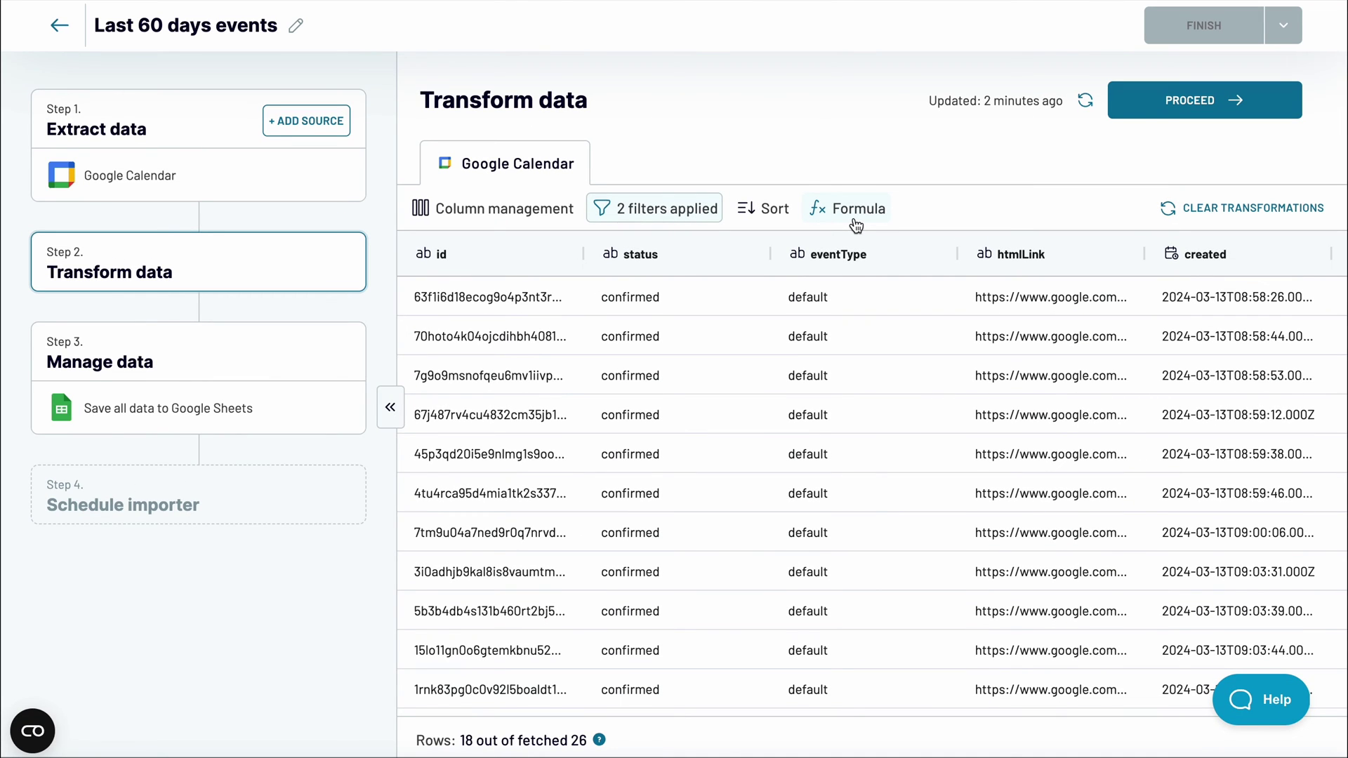
Proceed to the destination and connect the demo Google account, granting access to its Google Drive files and Google Sheets spreadsheets
{"action": "left_click", "coordinate": [1191, 109]}
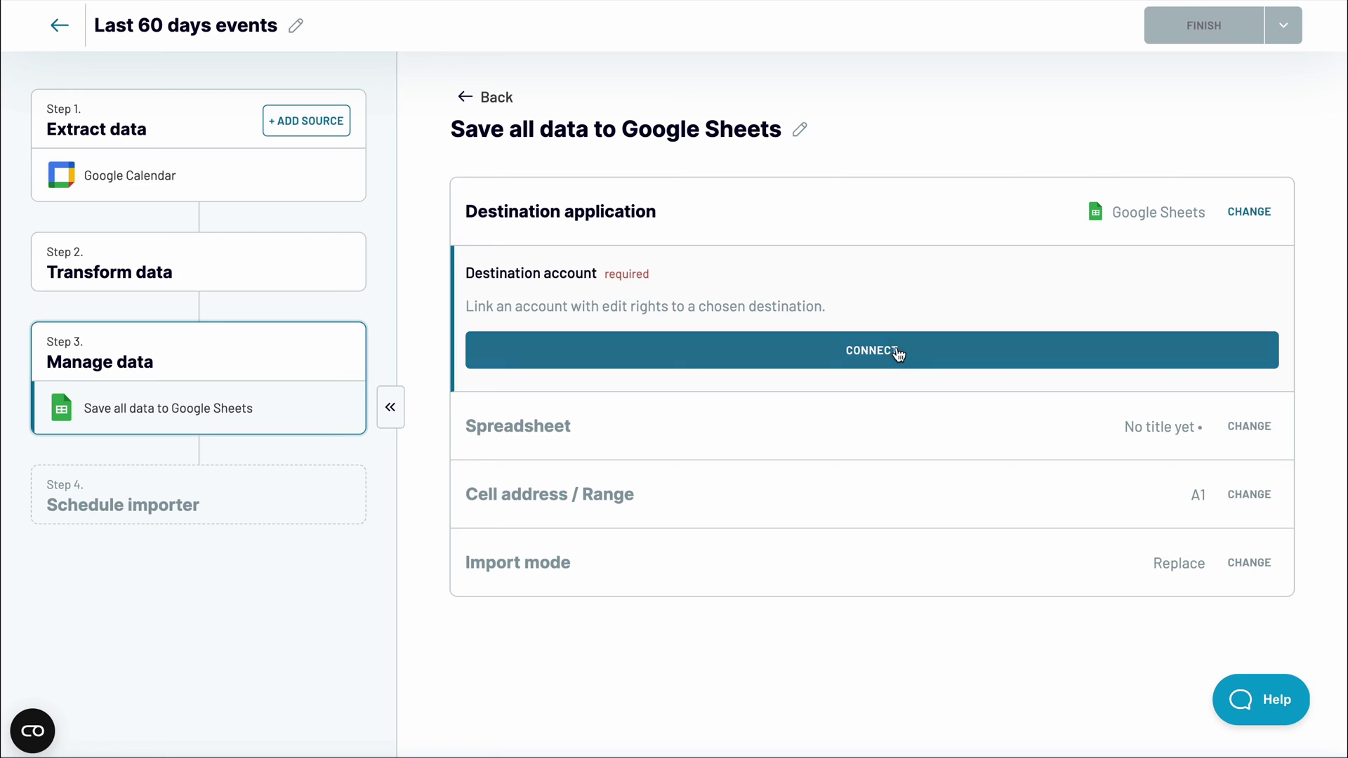
{"action": "left_click", "coordinate": [899, 353]}
{"action": "left_click", "coordinate": [672, 544]}
{"action": "left_click", "coordinate": [675, 436]}
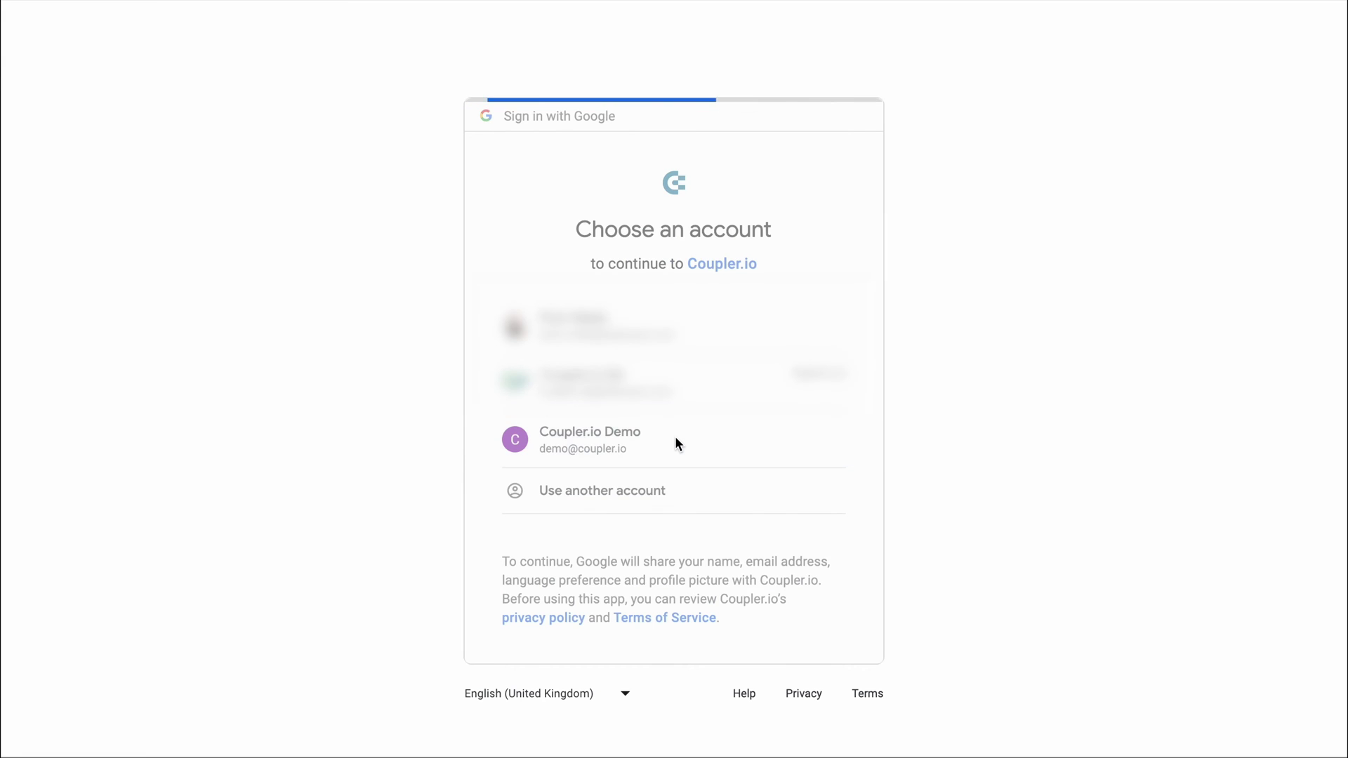
{"action": "left_click", "coordinate": [722, 520]}
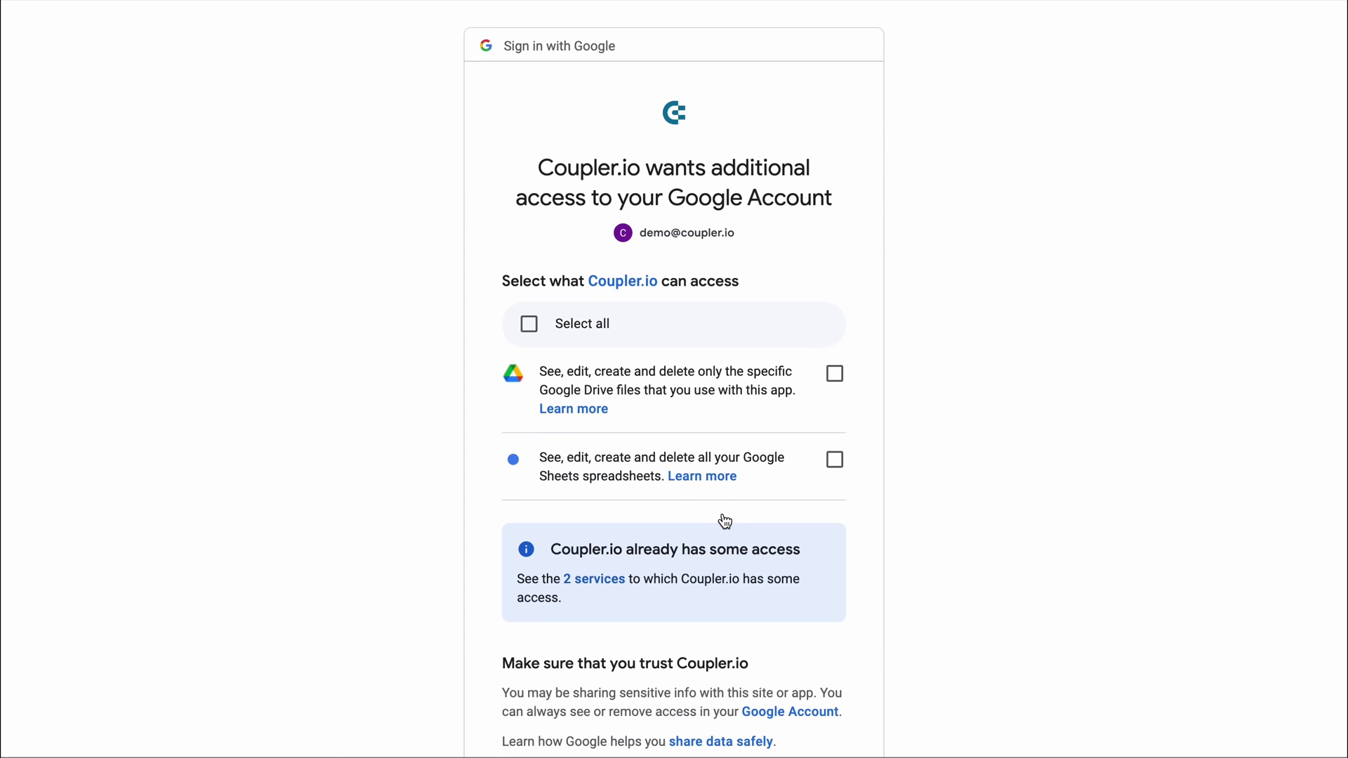
{"action": "left_click", "coordinate": [834, 373]}
{"action": "left_click", "coordinate": [834, 459]}
{"action": "scroll", "coordinate": [840, 471], "scroll_direction": "down", "scroll_amount": 3}
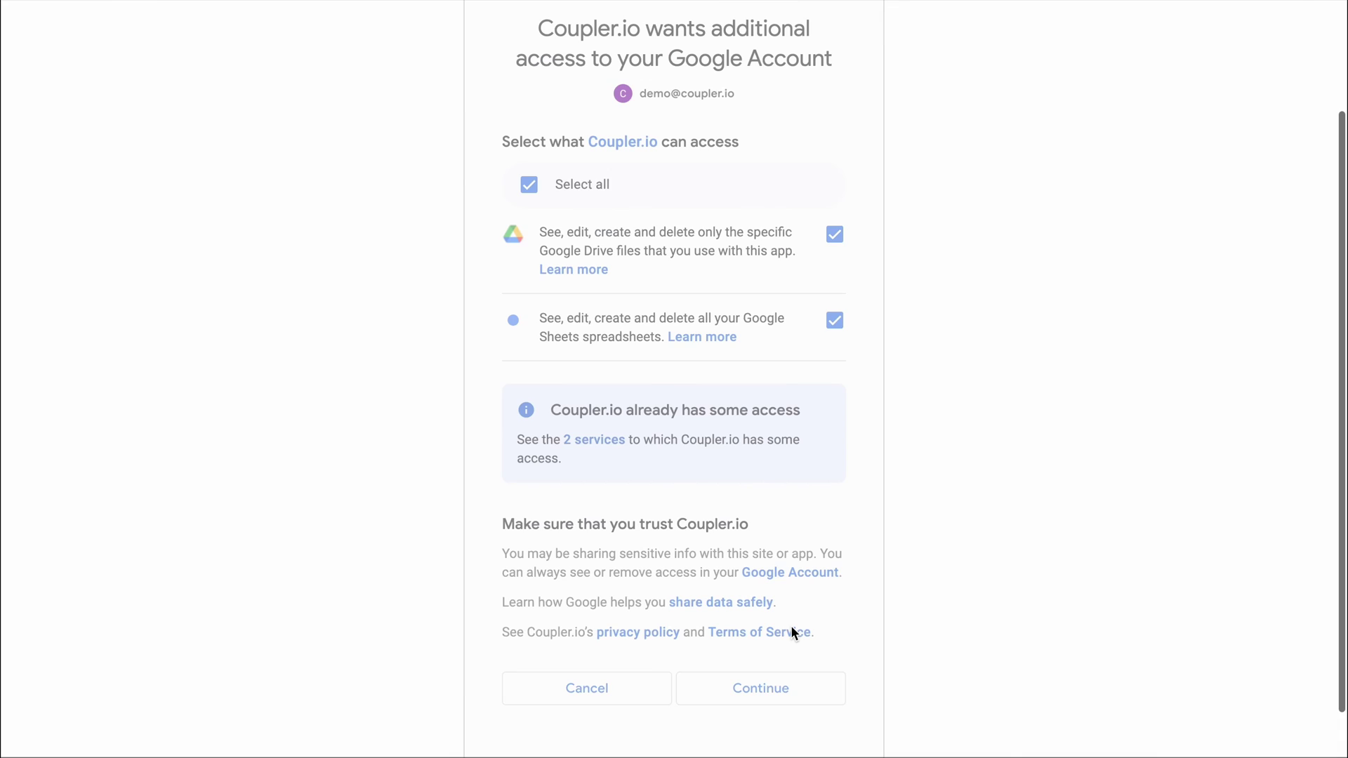
{"action": "left_click", "coordinate": [824, 382]}
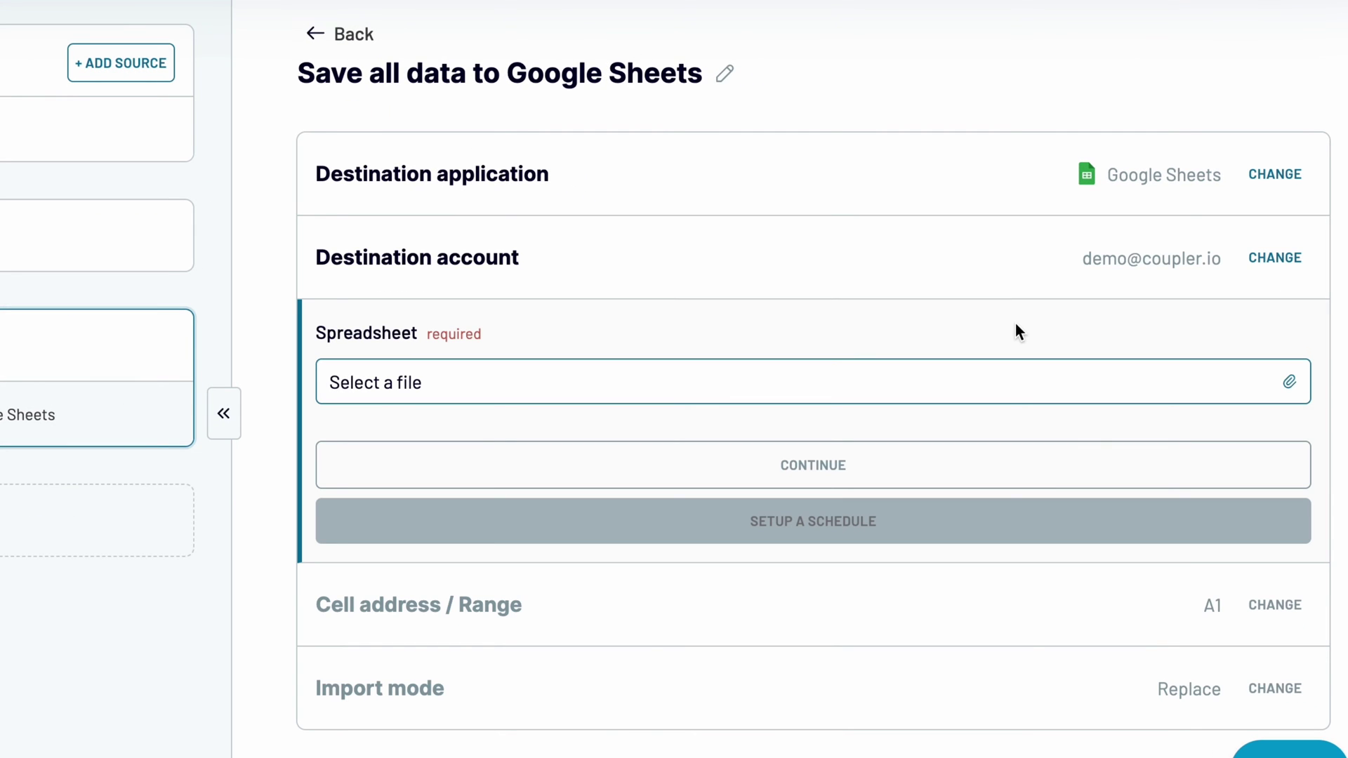
Send the data to the "Google Calendar import" spreadsheet in a new sheet named "Last 60 days", and proceed to the schedule setup
{"action": "left_click", "coordinate": [933, 396]}
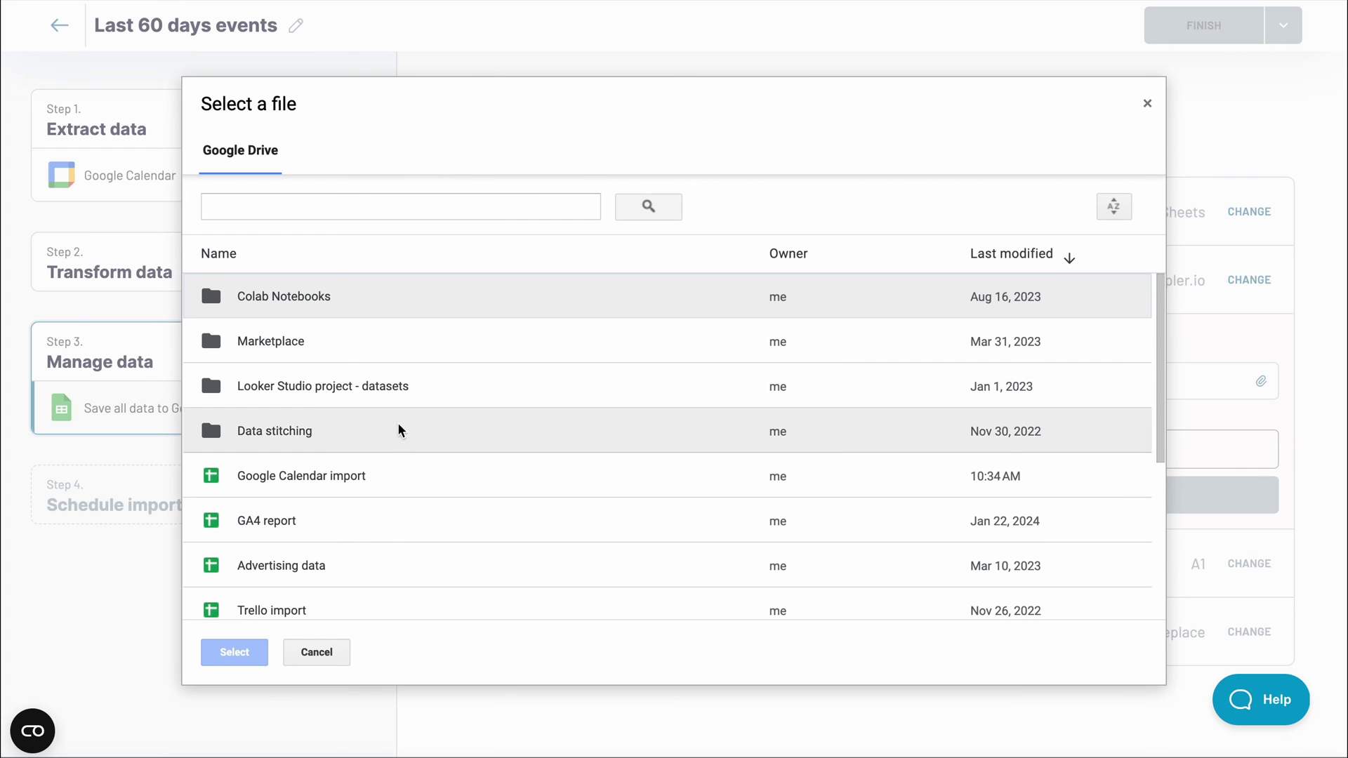
{"action": "left_click", "coordinate": [163, 504]}
{"action": "left_click", "coordinate": [235, 652]}
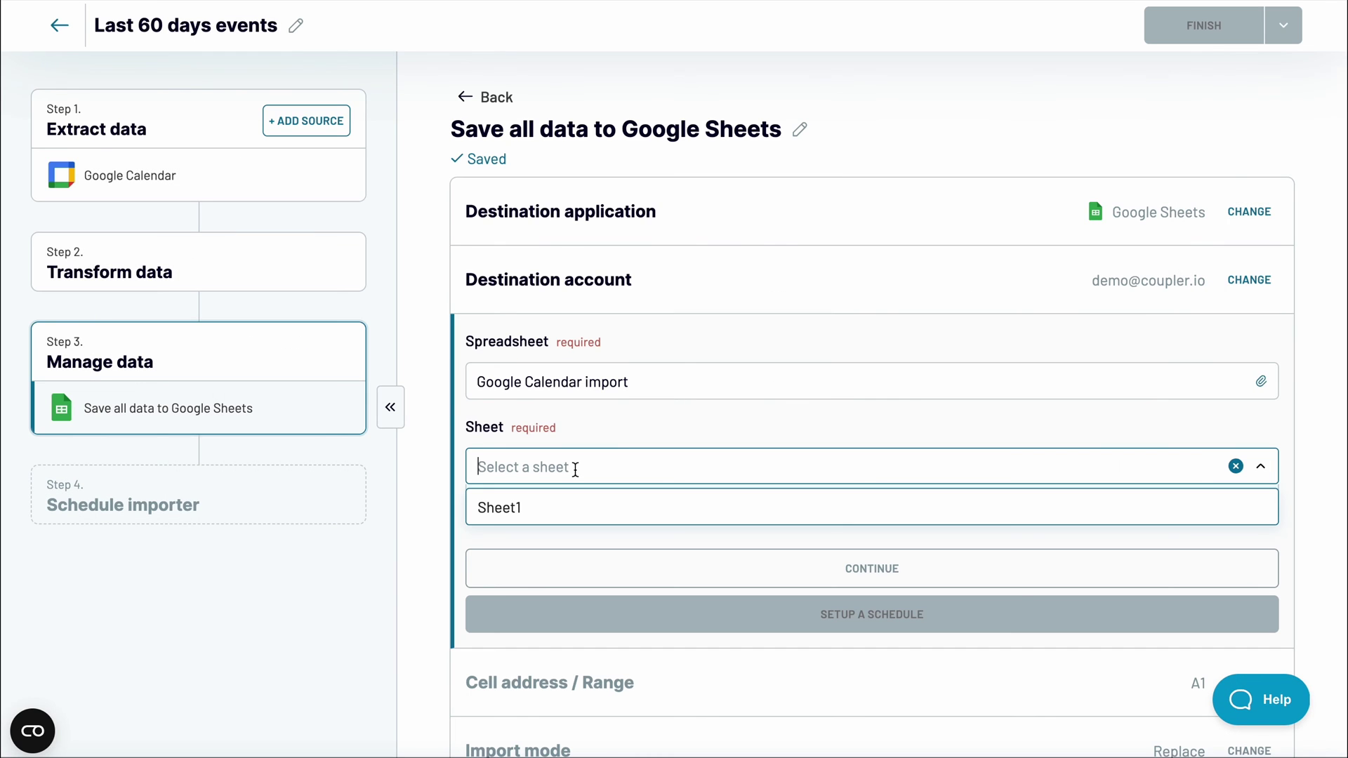
{"action": "type", "text": "La"}
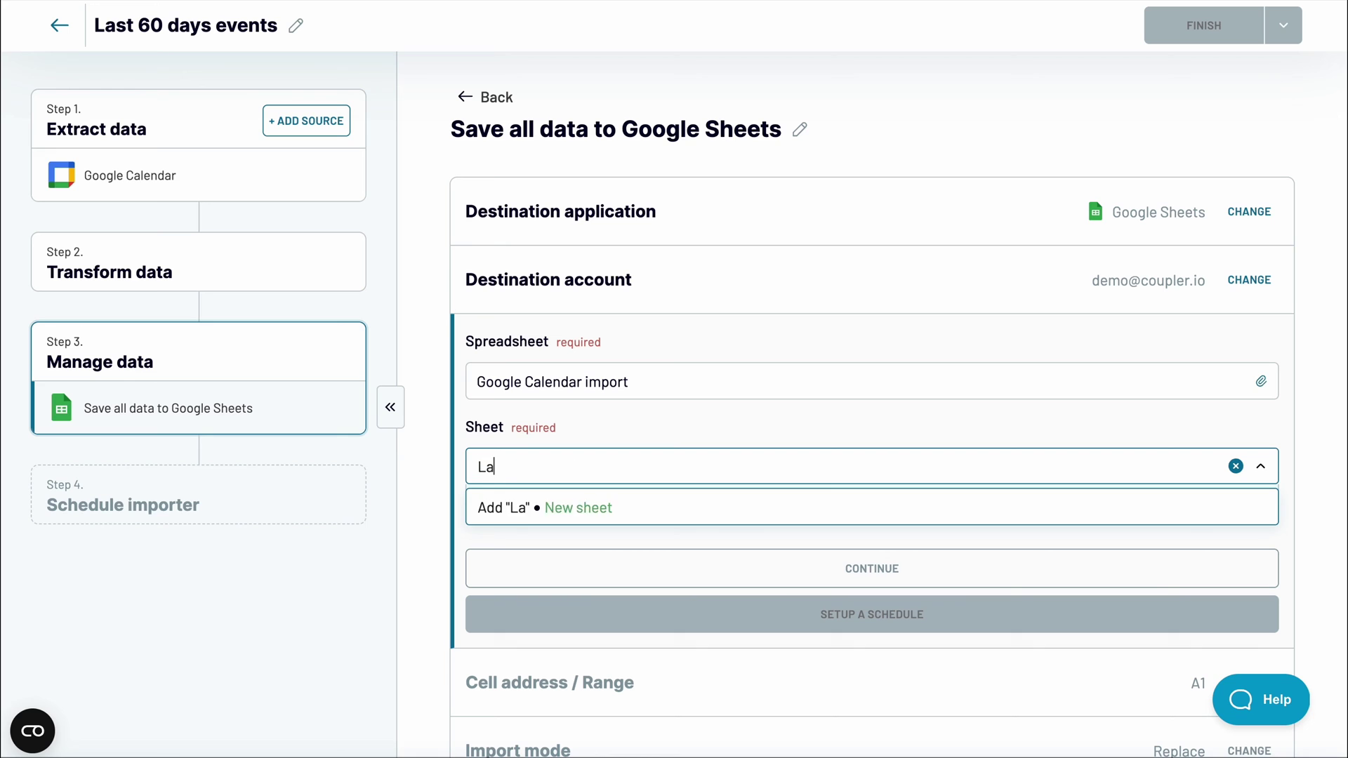
{"action": "type", "text": "st 60 days"}
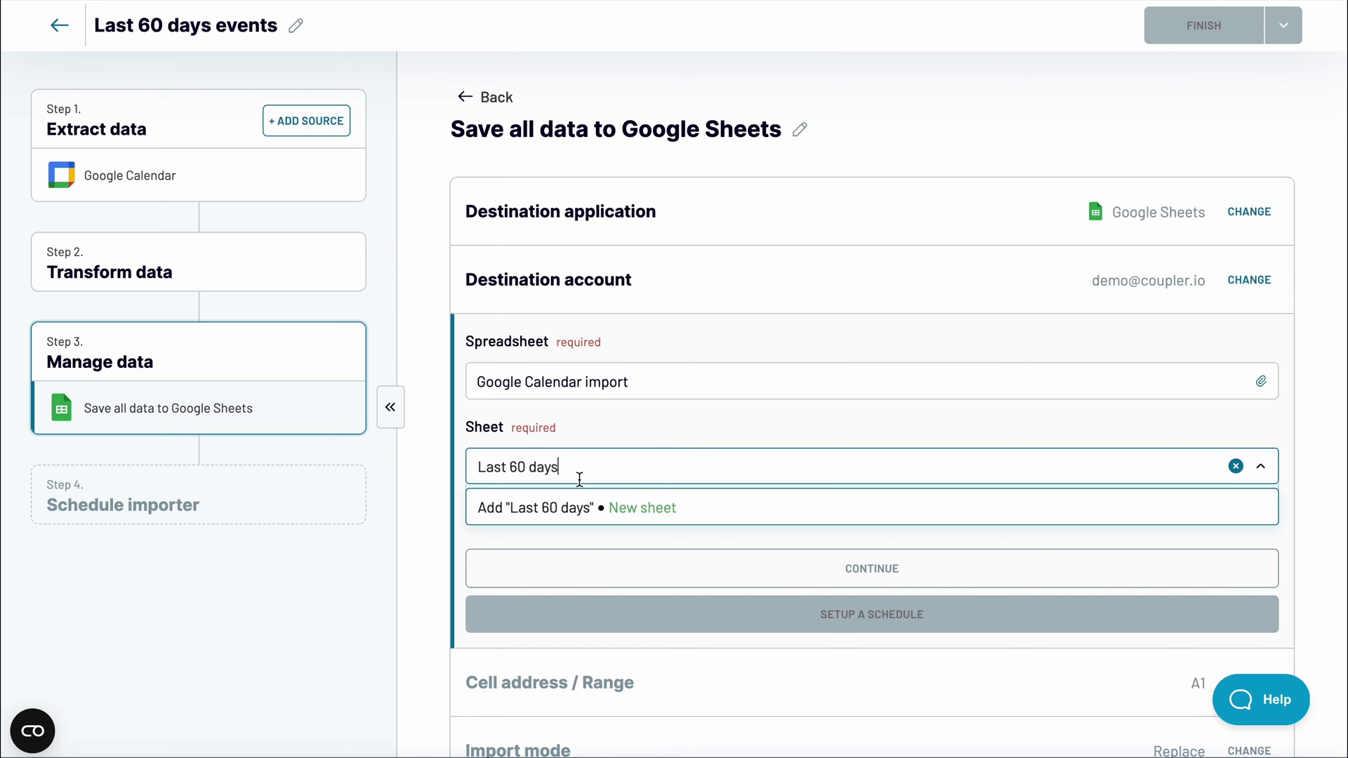
{"action": "left_click", "coordinate": [590, 508]}
{"action": "left_click", "coordinate": [660, 615]}
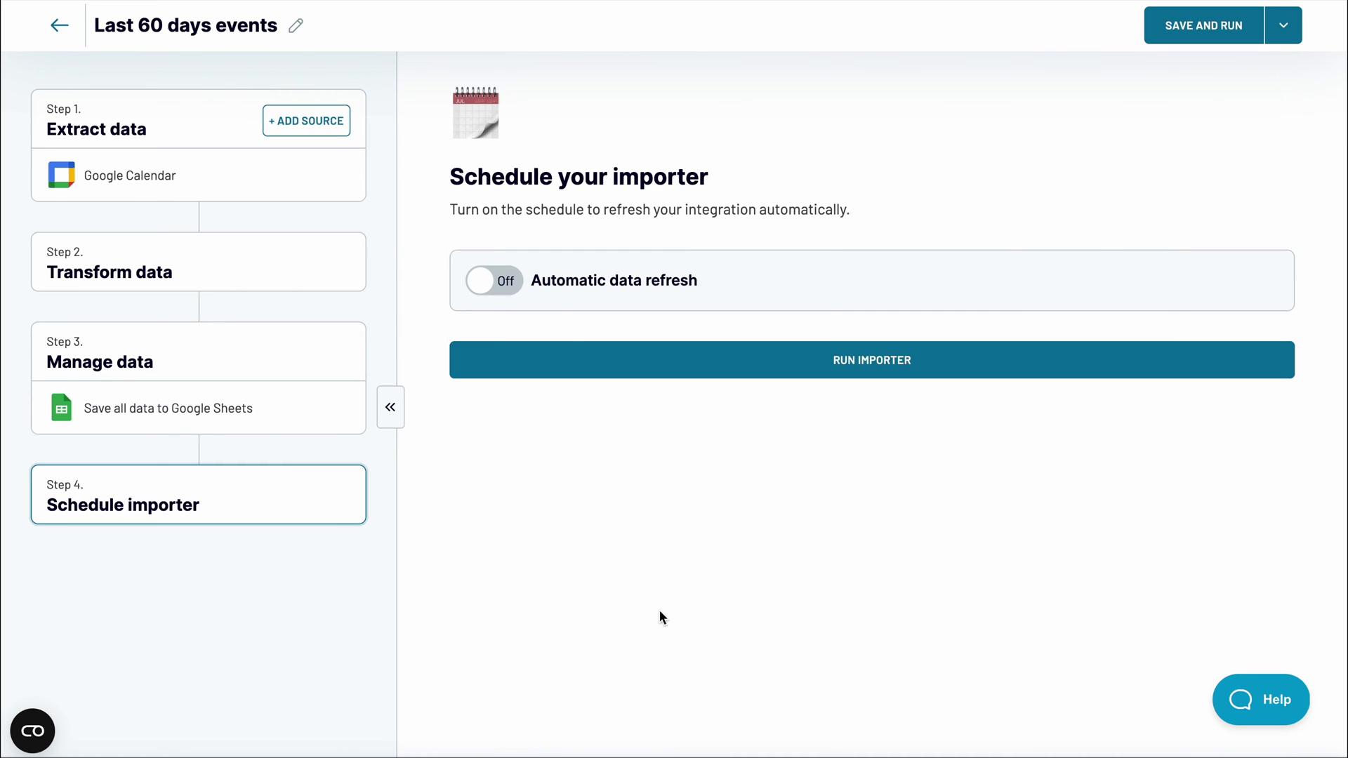
Turn on automatic data refresh for the importer with a daily interval covering all seven days of the week
{"action": "left_click", "coordinate": [522, 289]}
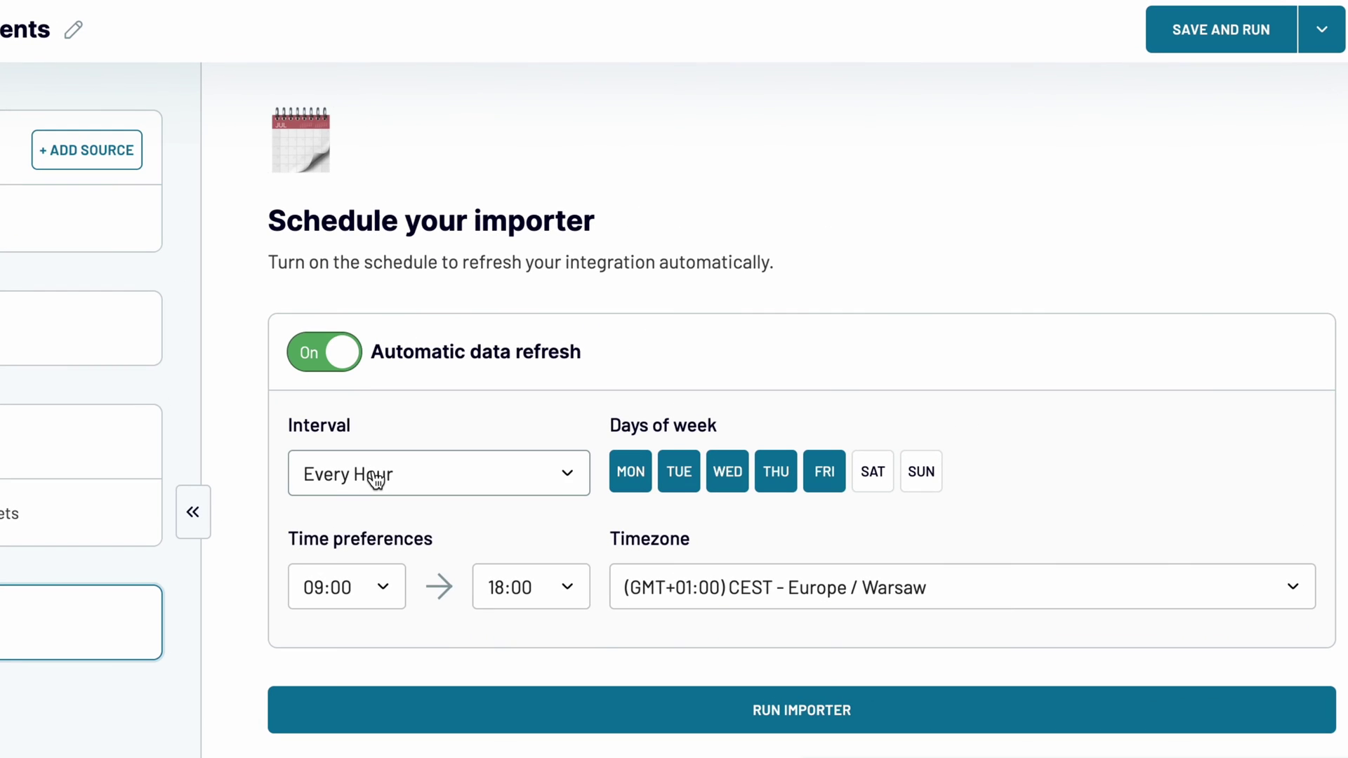
{"action": "left_click", "coordinate": [376, 481]}
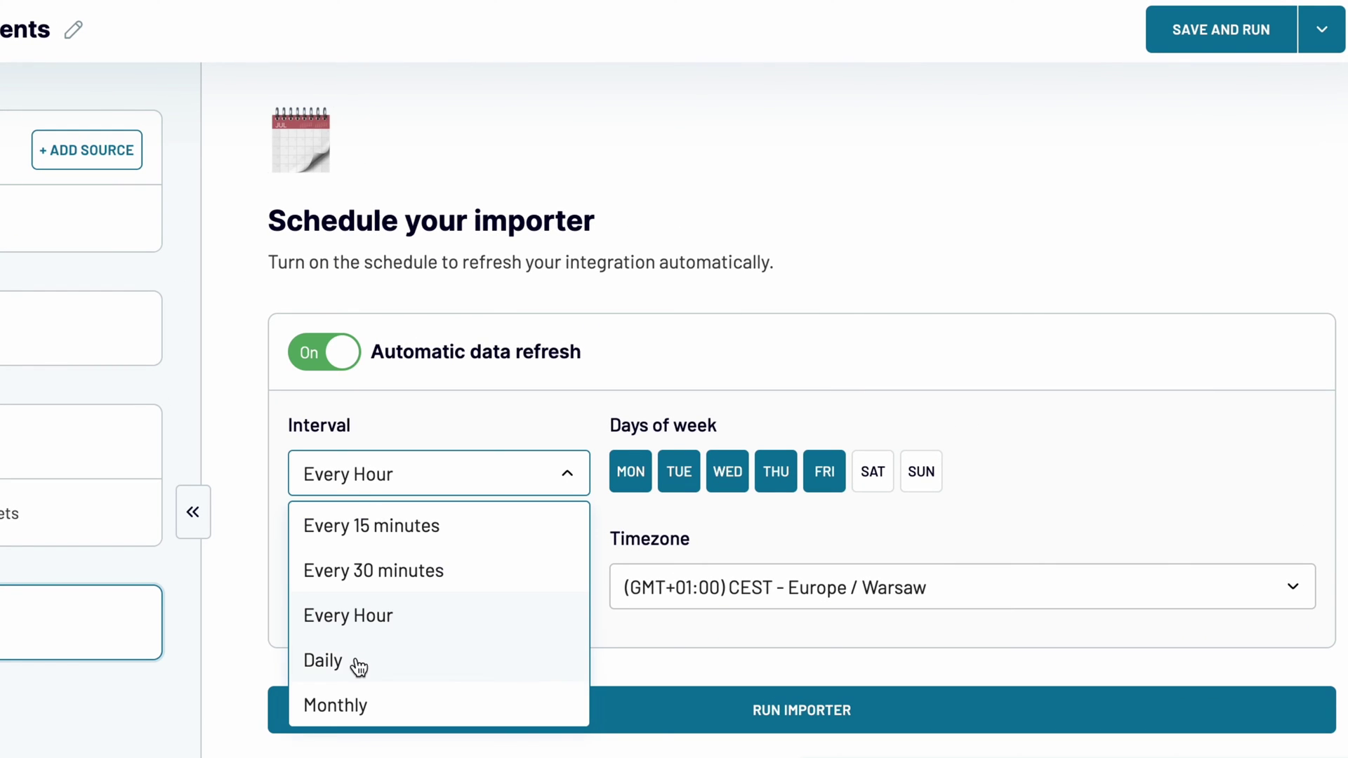
{"action": "left_click", "coordinate": [323, 660]}
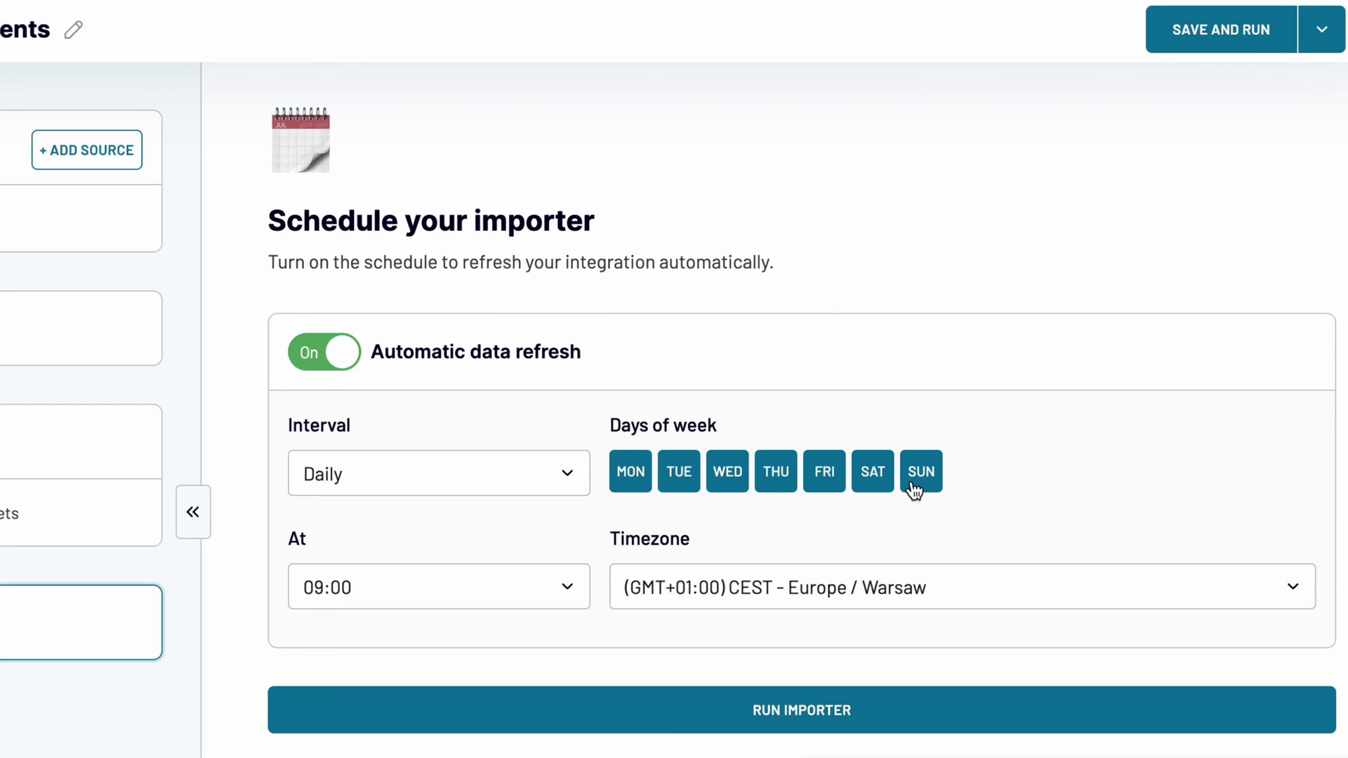
Run the importer and view the exported results
{"action": "left_click", "coordinate": [825, 709]}
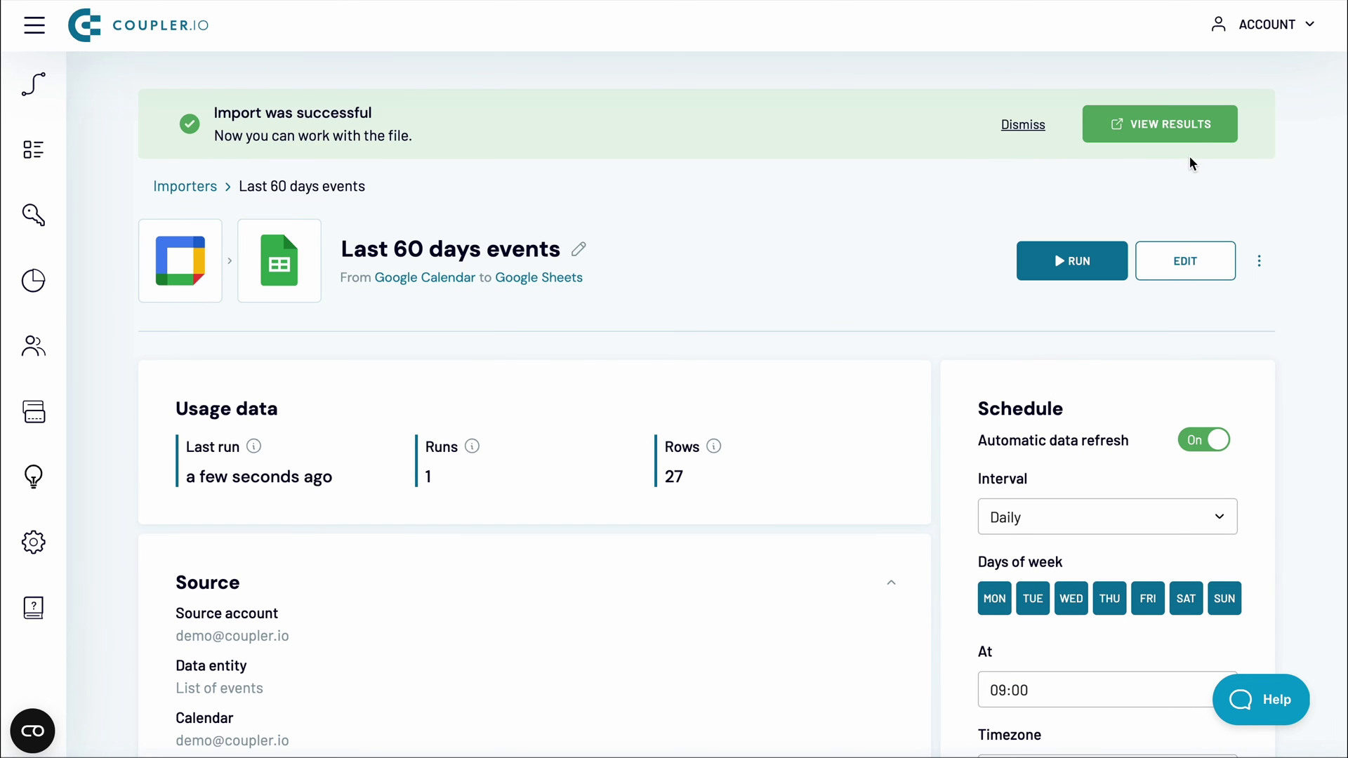
{"action": "left_click", "coordinate": [1186, 131]}
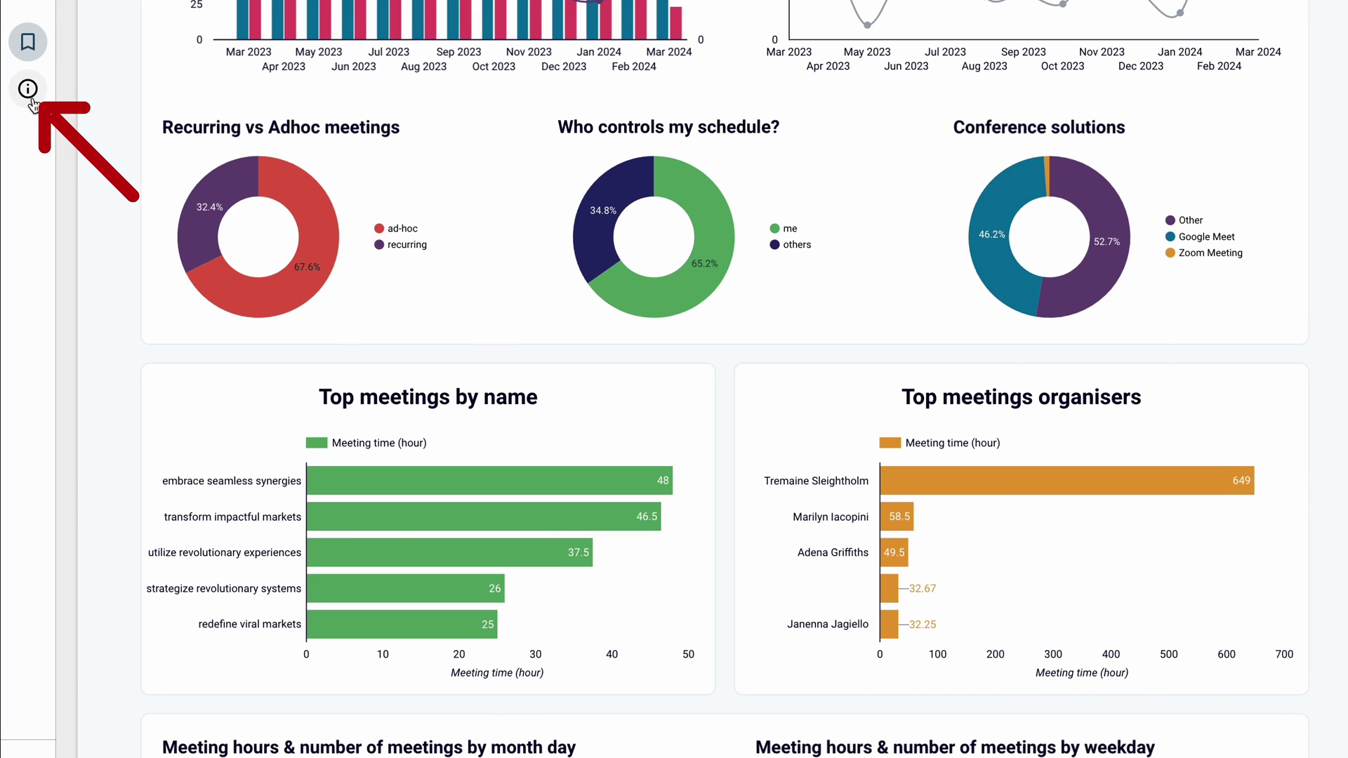
Open the calendar dashboard's instructions on how to use it and connect data to it
{"action": "left_click", "coordinate": [31, 101]}
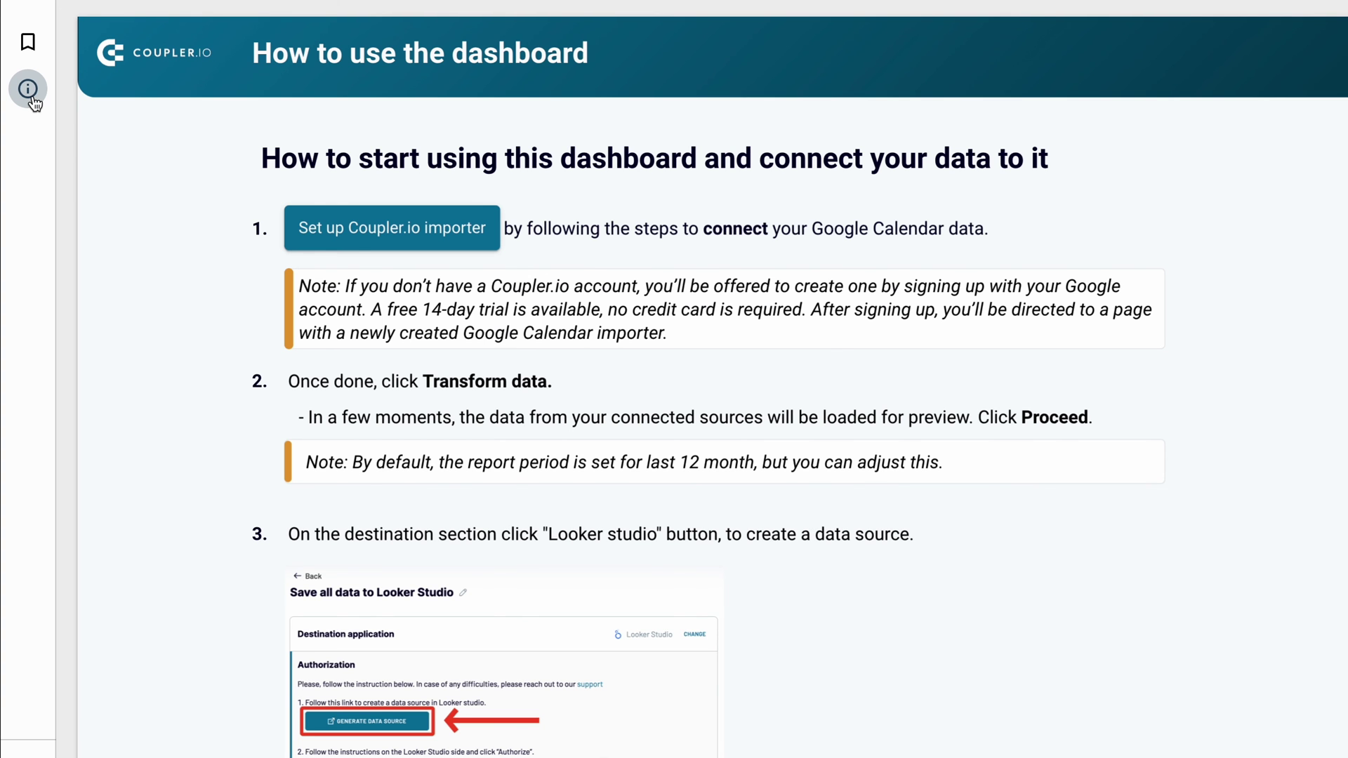